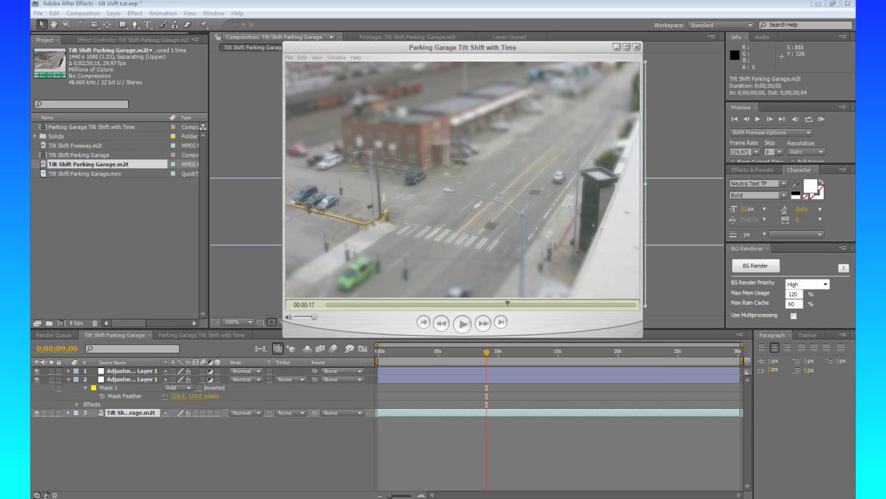
- Play the rendered tilt-shift clip, jump back in it, and pause at 00:00:16
left_click(462, 324)
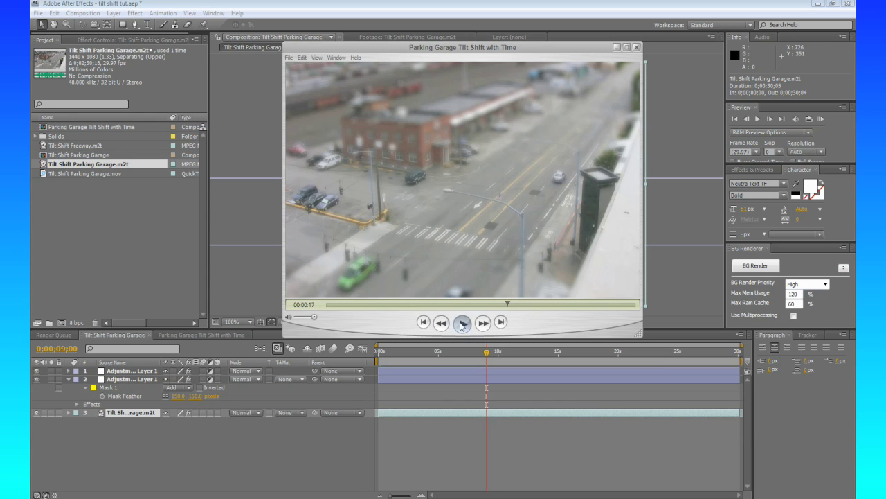
left_click(385, 305)
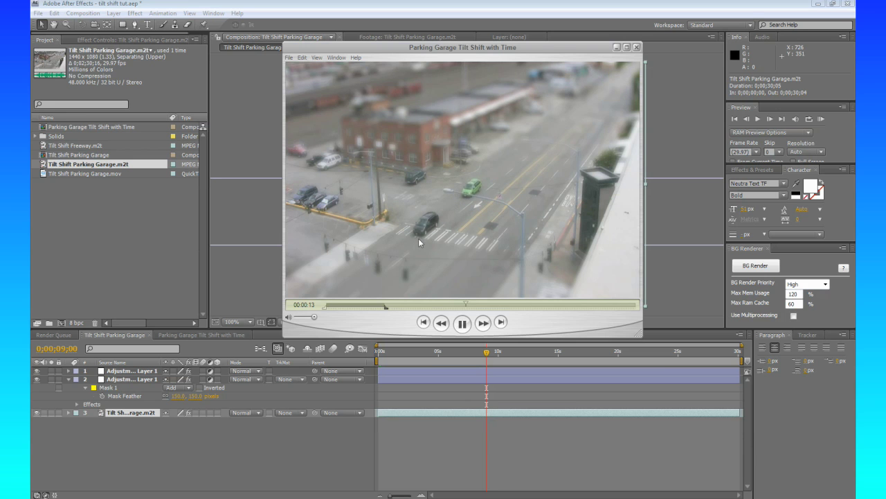
left_click(468, 331)
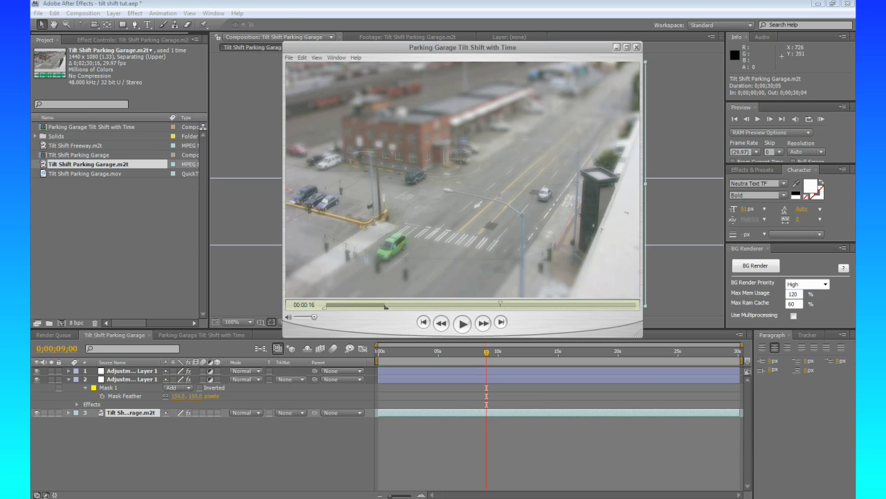
- Watch the Vimeo 'Bathtub V' tilt-shift reference video, pausing at 00:27 and then resuming
key("alt+Tab")
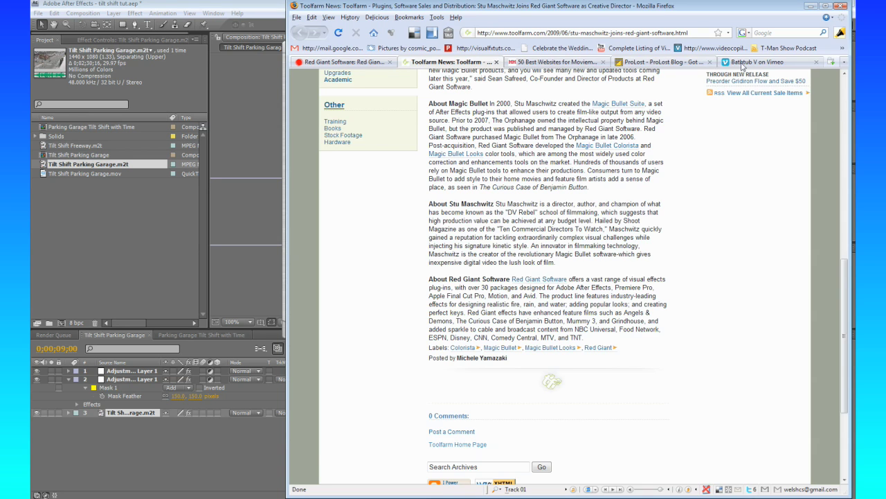
left_click(758, 61)
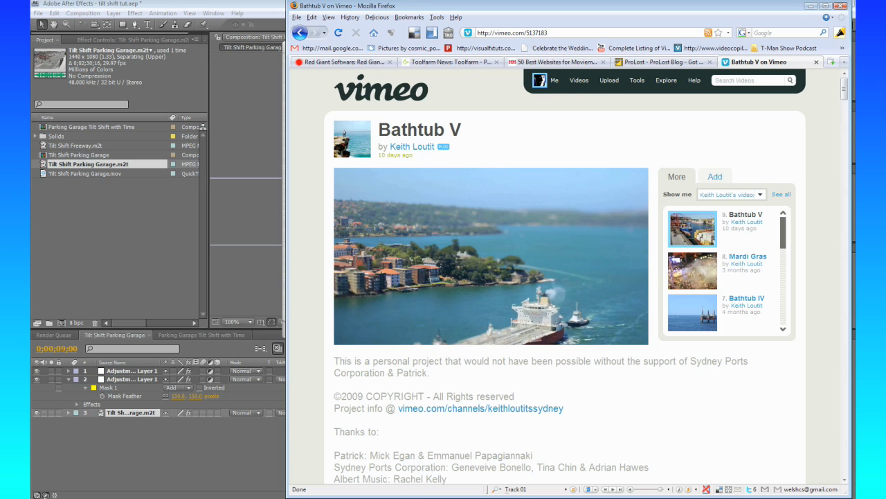
mouse_move(367, 209)
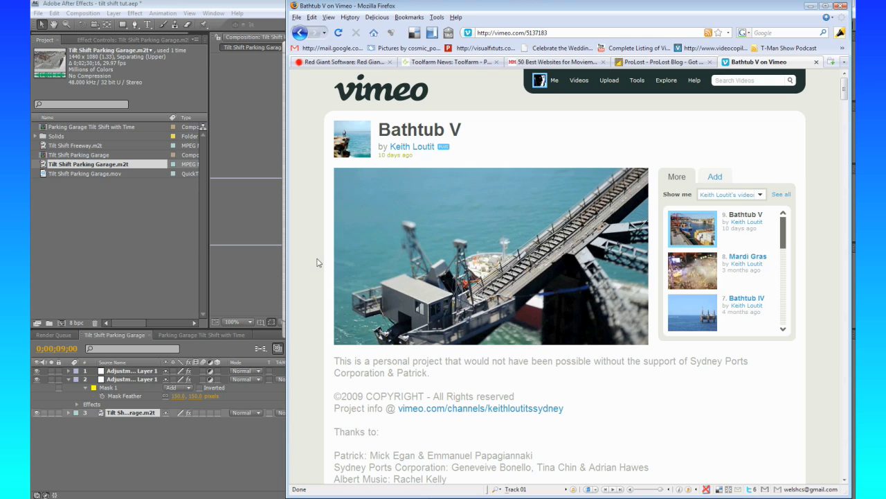
left_click(355, 332)
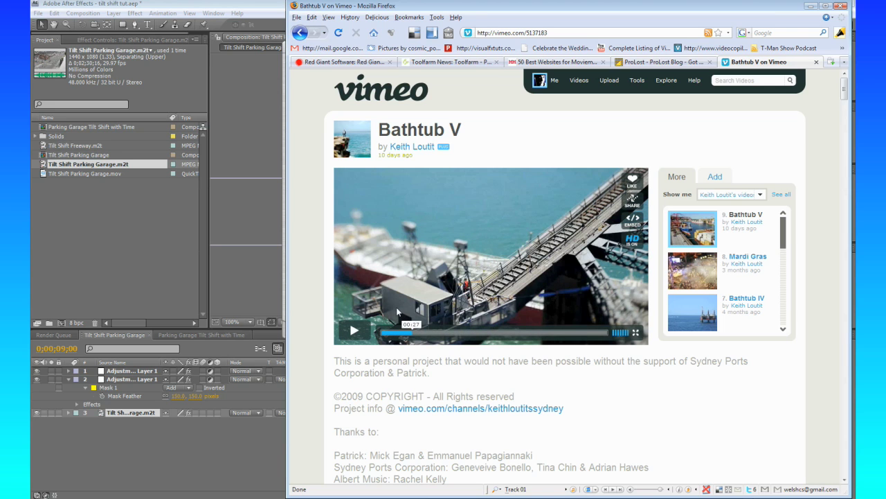
left_click(354, 331)
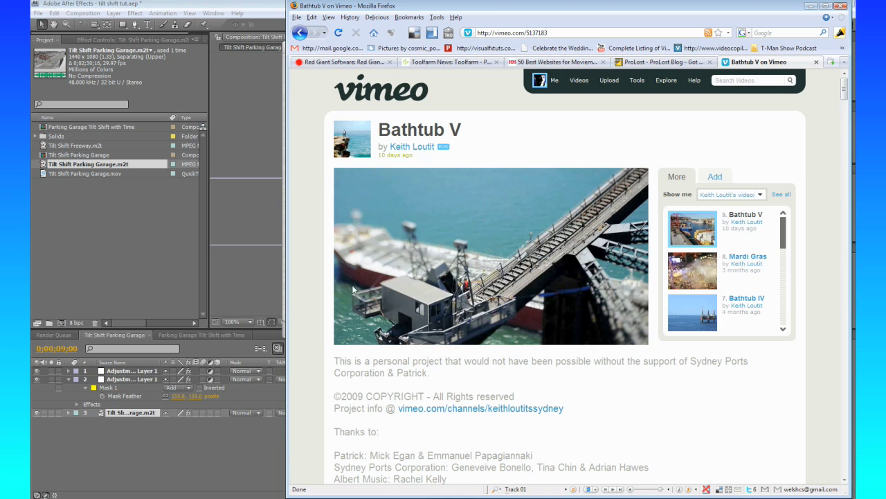
- Preview Tilt Shift Parking Garage.m2t and make it the 'Tilt Shift Parking Garage 2' composition
left_click(234, 219)
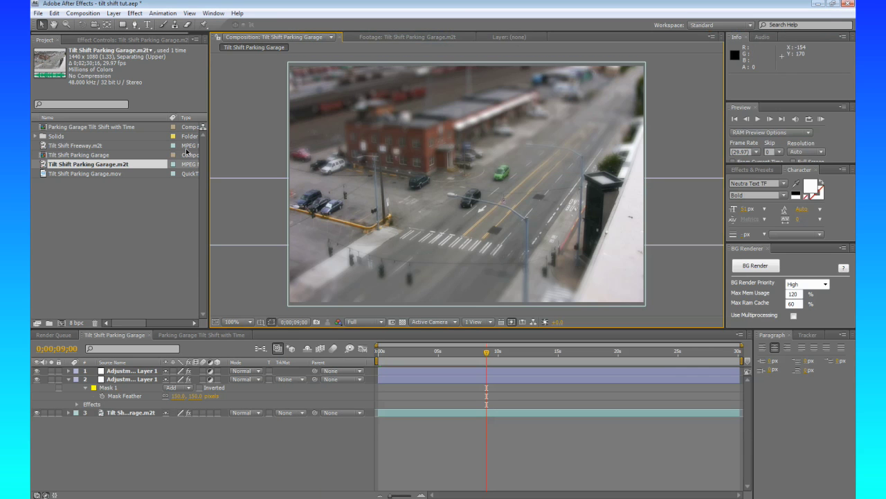
left_click(45, 208)
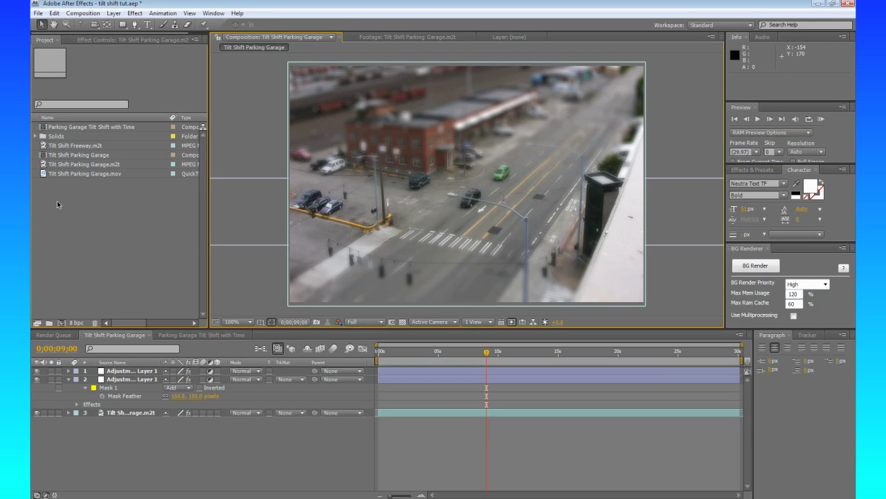
left_click(43, 166)
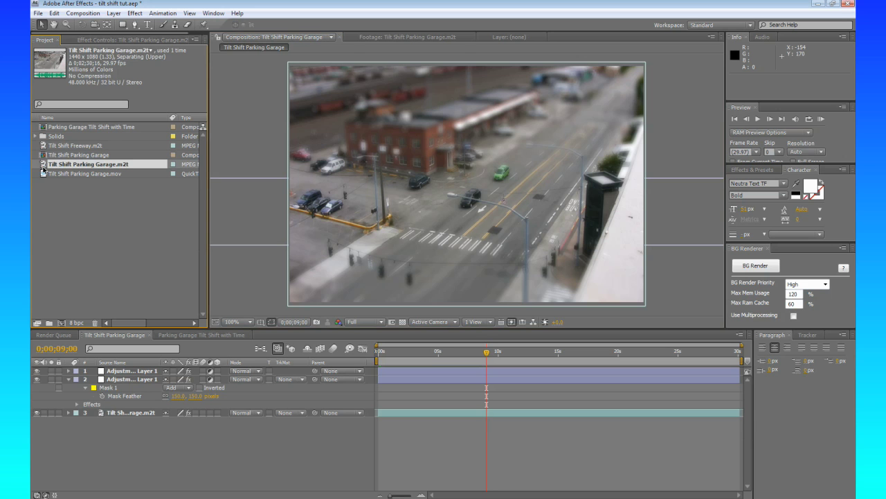
double_click(43, 167)
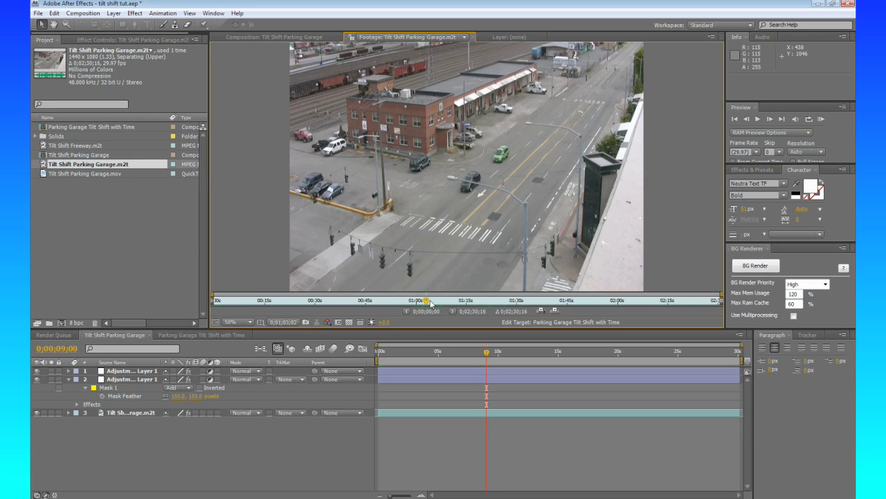
mouse_move(430, 303)
left_mouse_down()
mouse_move(457, 300)
mouse_move(446, 299)
left_mouse_up()
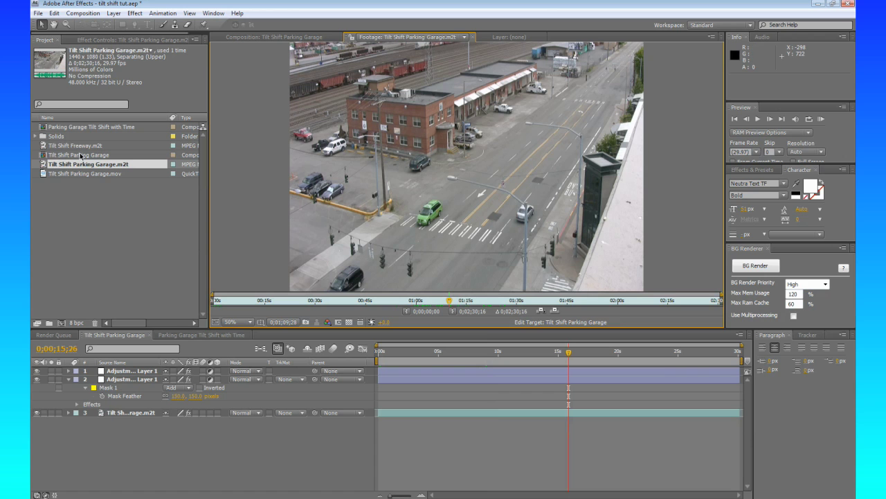
left_click_drag(43, 167, 61, 323)
scroll(537, 242, "down", 3)
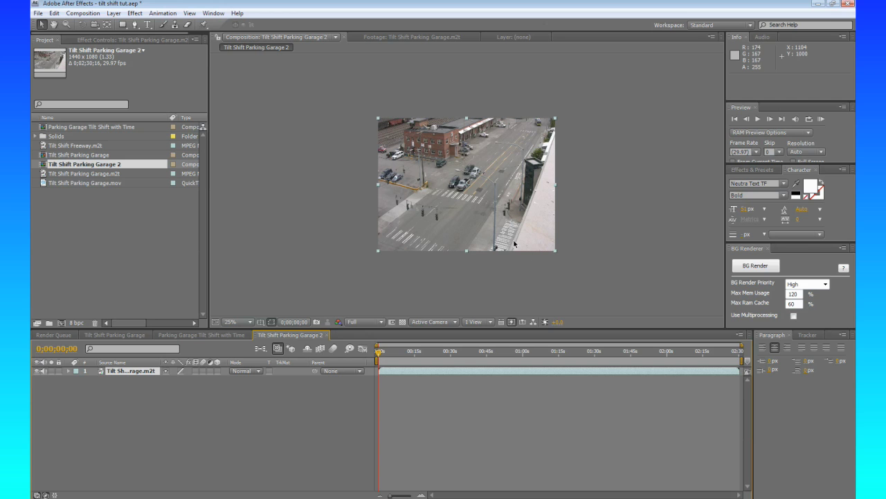
- Set the composition to 720 width (720×540) with Square Pixels
key("ctrl+k")
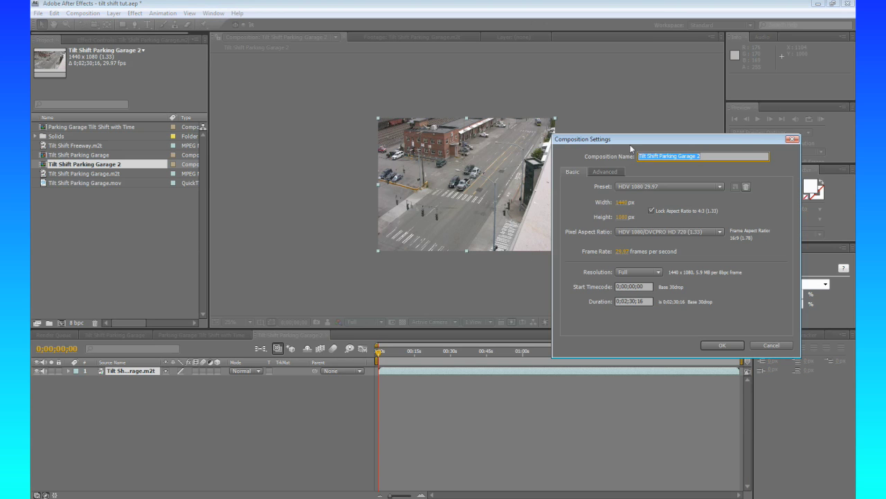
left_click_drag(630, 144, 495, 109)
left_click(488, 168)
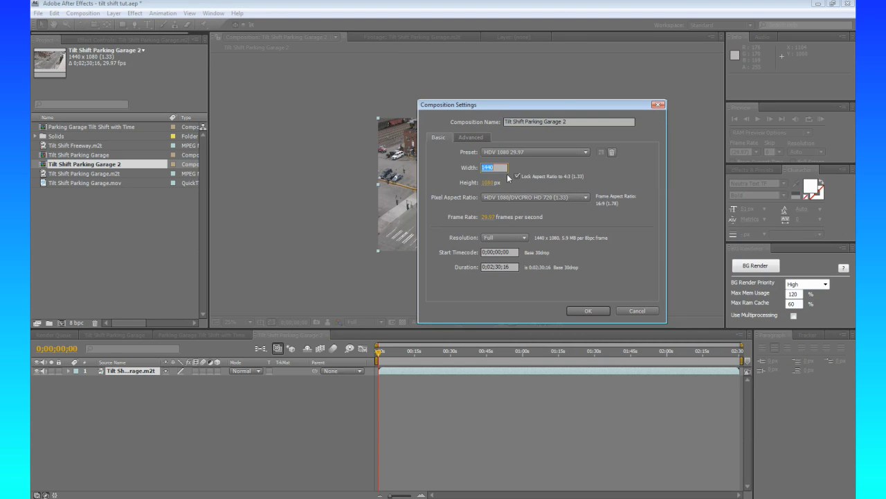
type("720")
key("Tab")
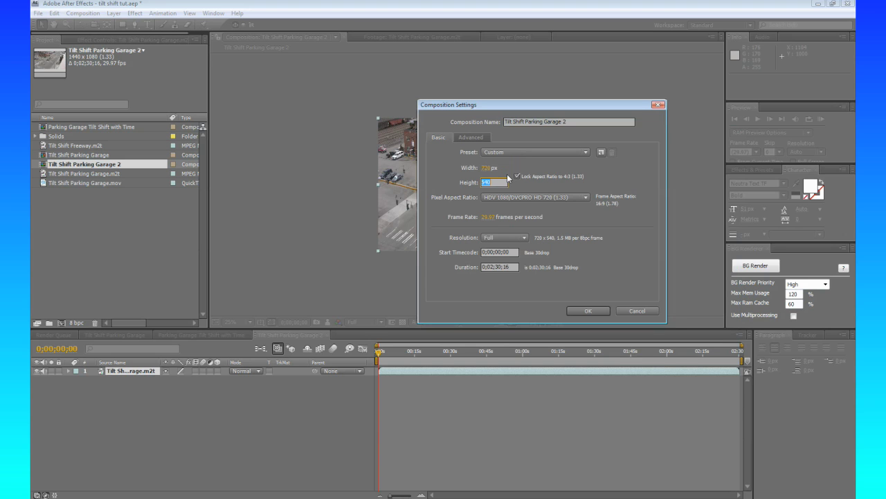
left_click(562, 196)
left_click(528, 209)
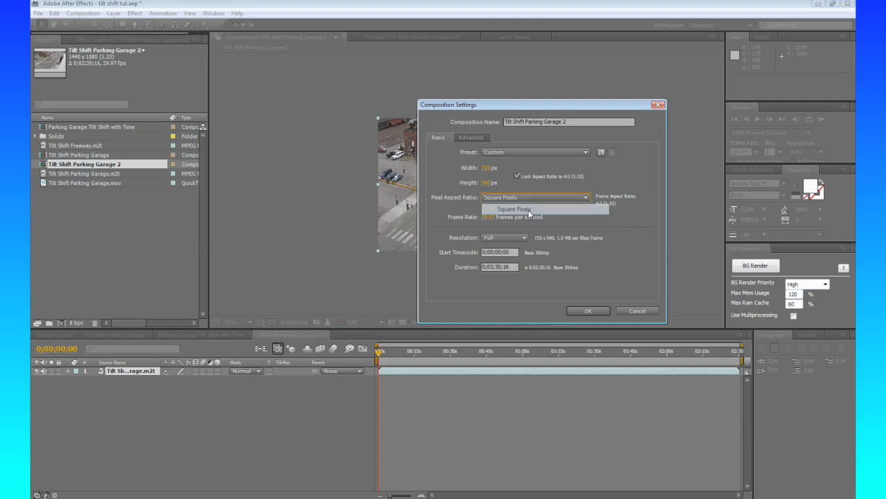
left_click(586, 310)
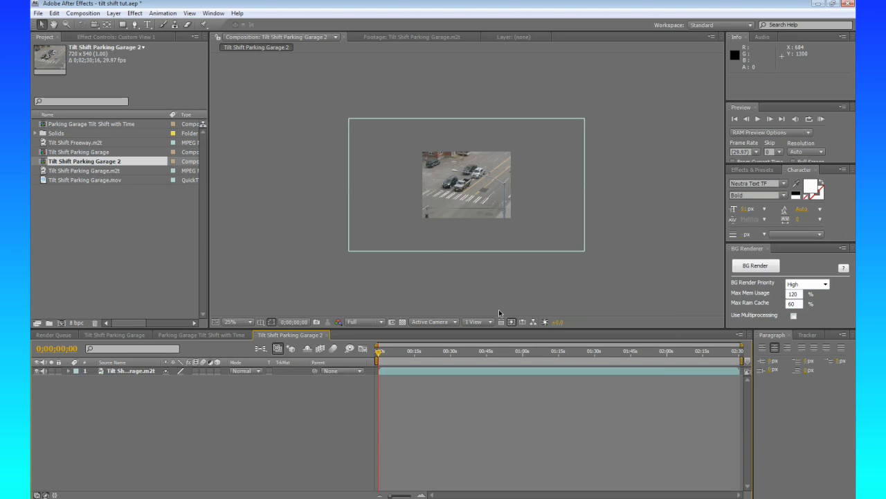
- Scale the footage layer down to 50% to fit the frame
left_click(477, 201)
left_click_drag(583, 252, 527, 221)
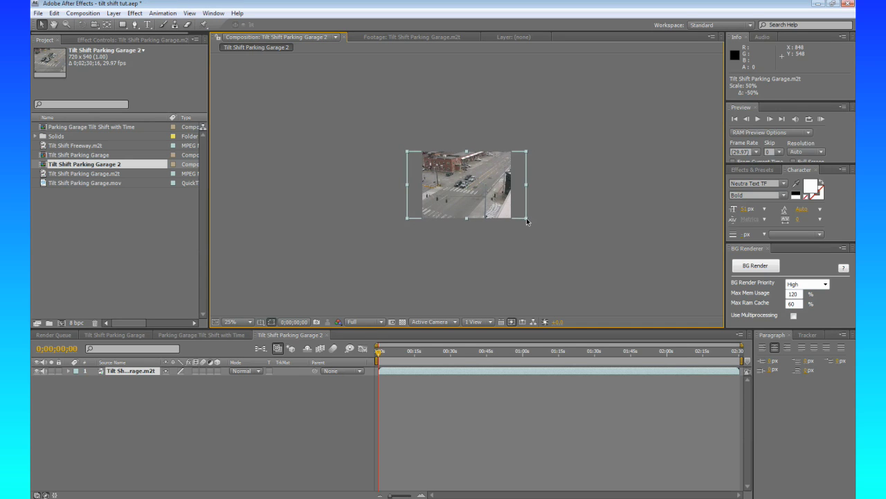
key("period")
key("period")
key("period")
key("period")
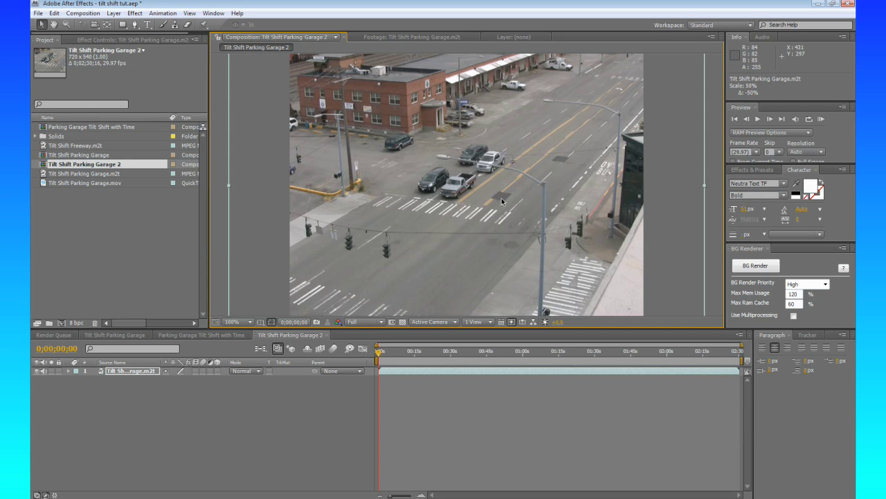
key("comma")
key("comma")
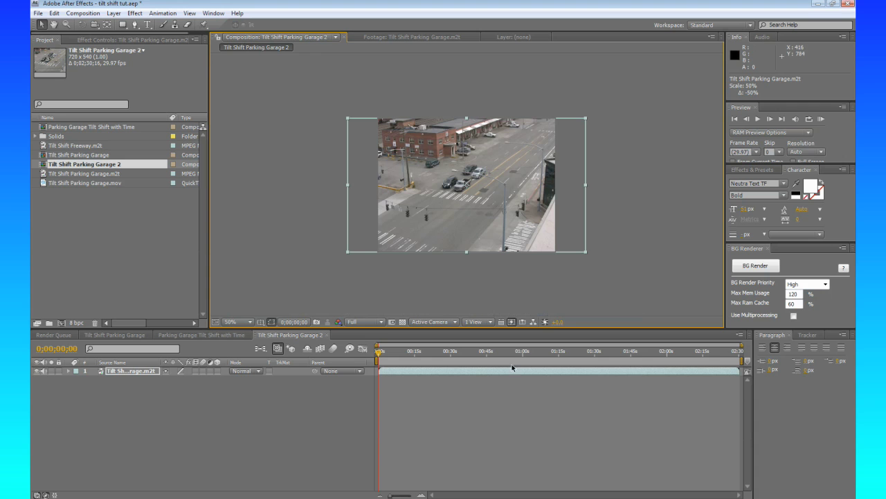
- Move the current time to about 1:19 and end the work area there
left_click(554, 354)
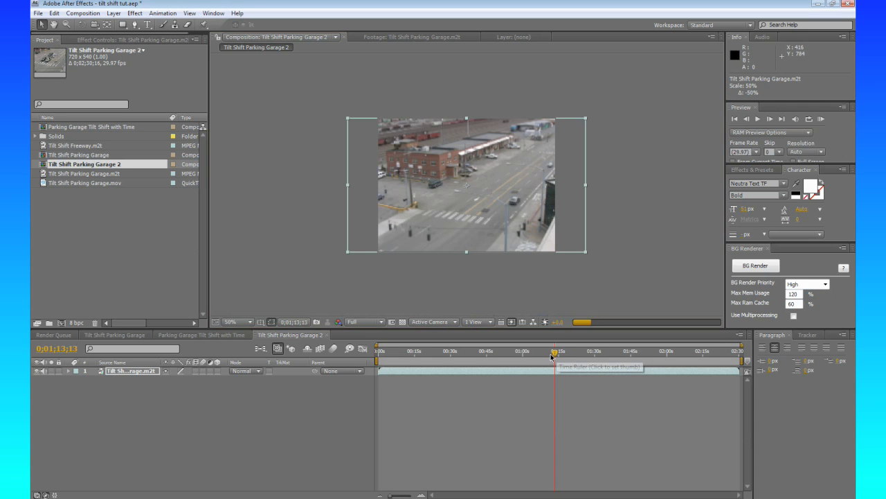
left_click(530, 354)
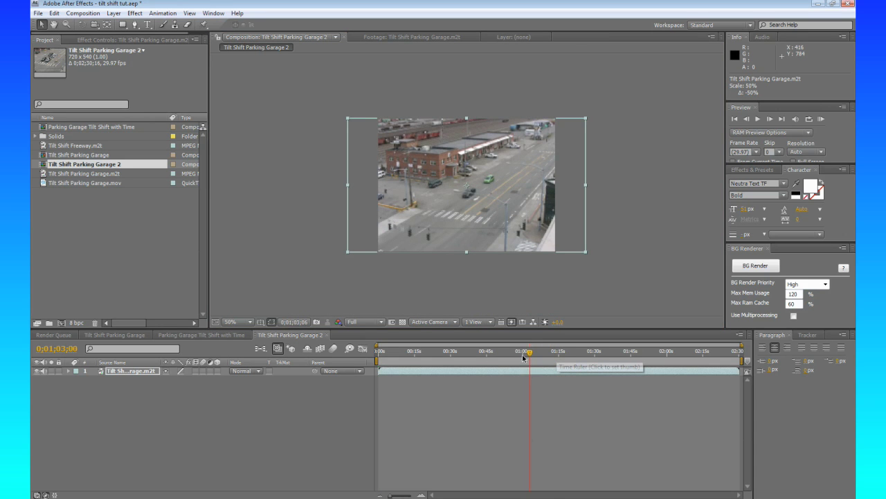
left_click_drag(523, 355, 537, 357)
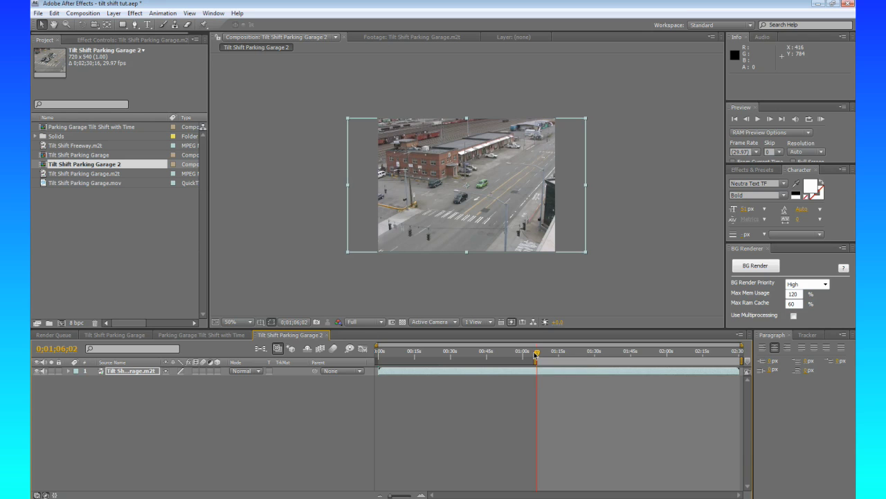
left_click_drag(539, 354, 577, 354)
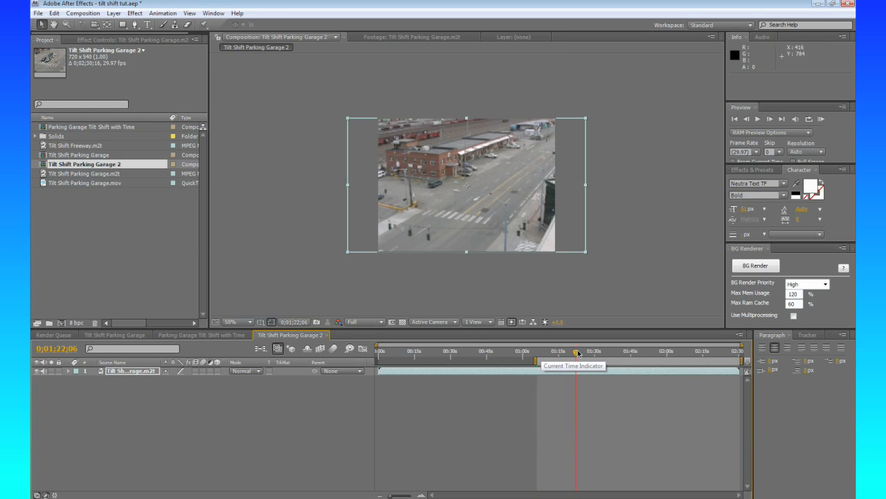
key("g")
key("n")
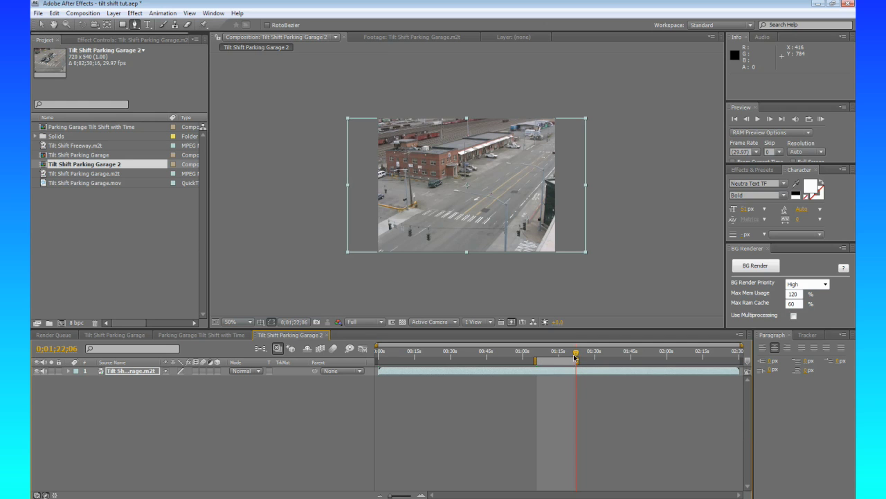
- Trim the comp to the work area, then scrub to 0;00;02;03 at 100% view
right_click(556, 361)
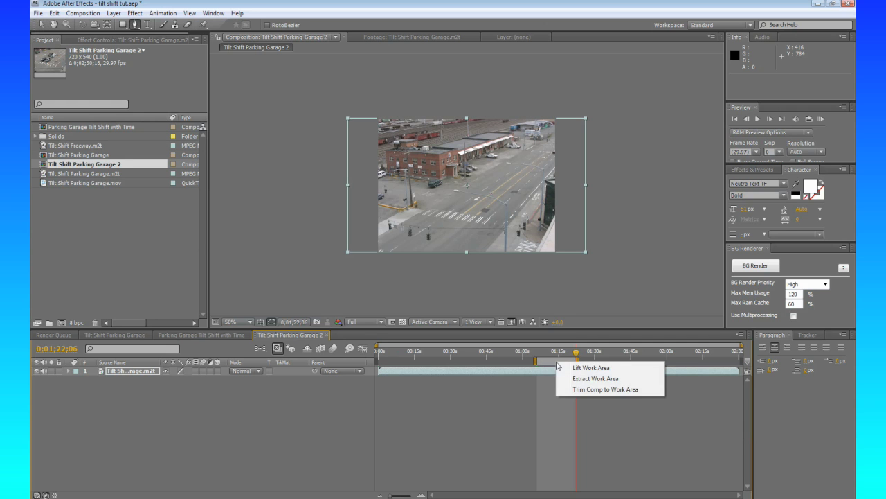
left_click(580, 390)
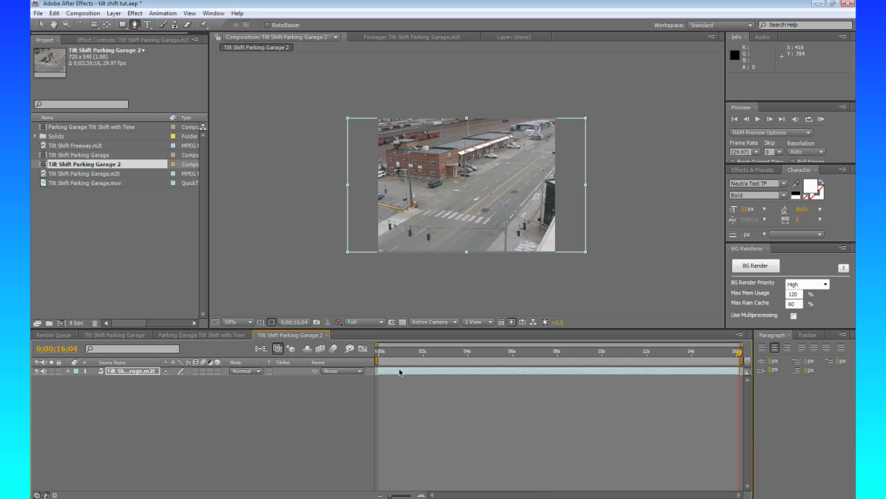
left_click(378, 353)
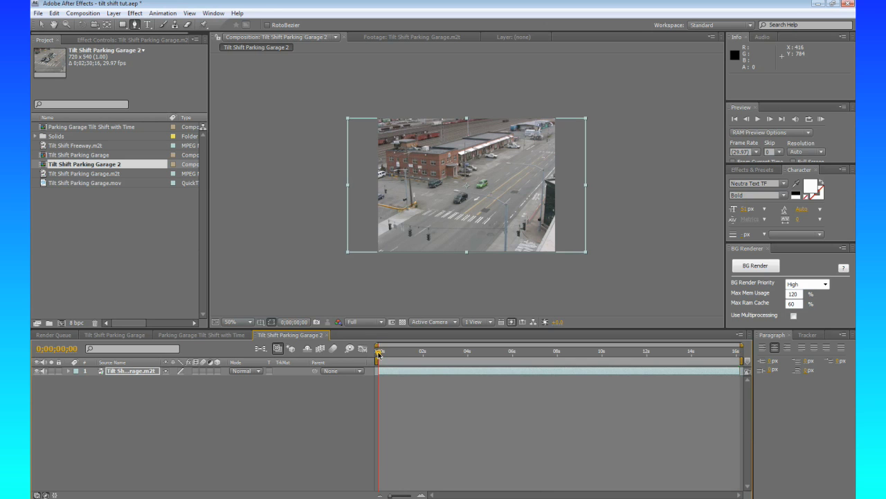
left_click_drag(393, 352, 427, 353)
key("period")
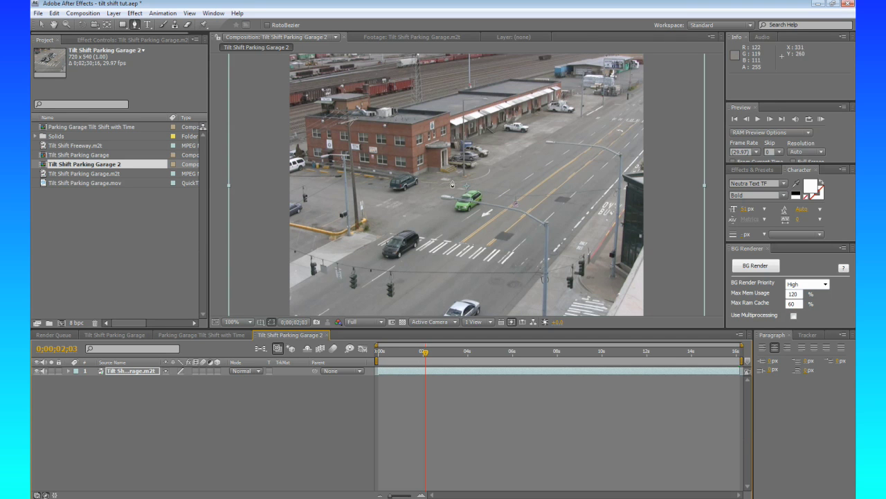
- Apply Color Correction > Curves to the footage and bend the RGB curve into an S
key("v")
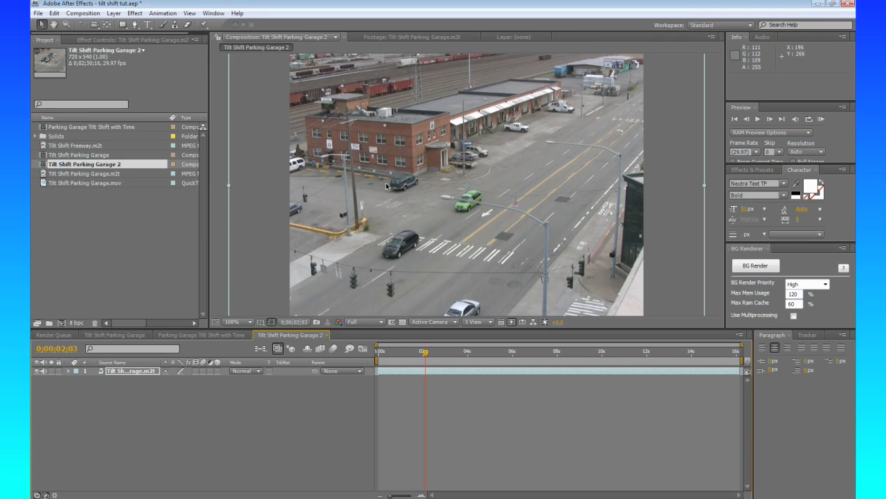
left_click(128, 13)
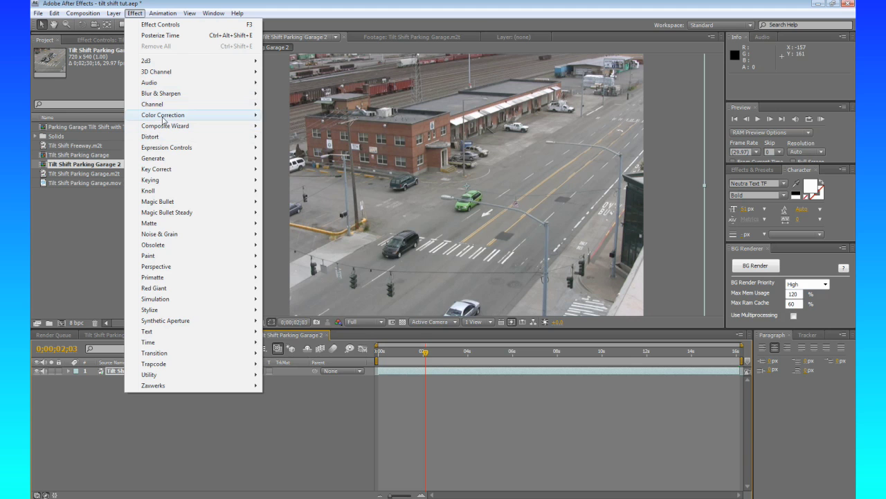
mouse_move(164, 120)
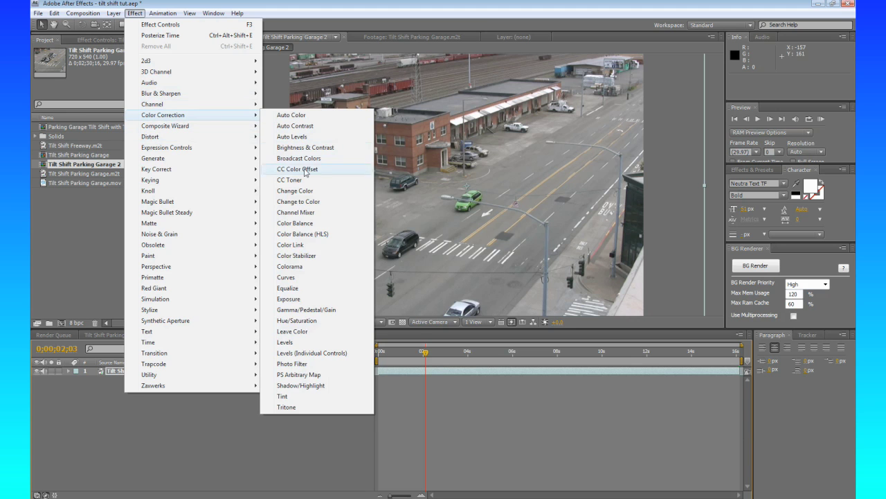
left_click(287, 277)
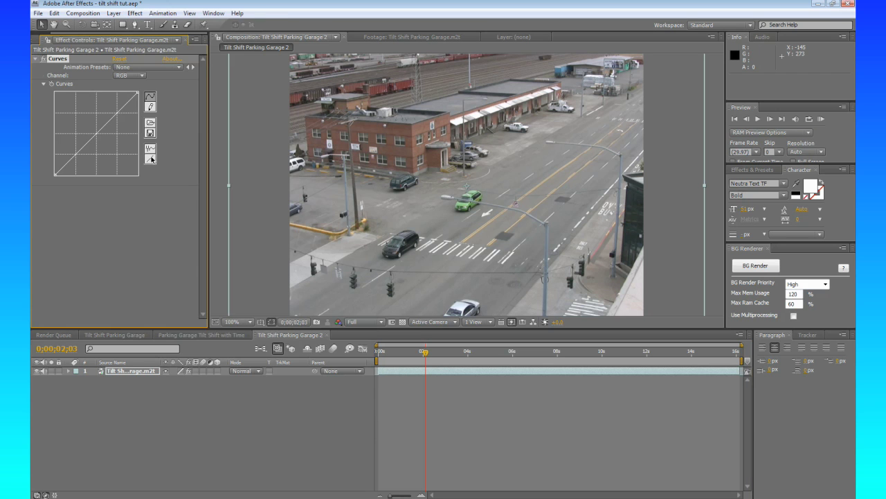
mouse_move(96, 133)
left_mouse_down()
mouse_move(102, 139)
mouse_move(107, 125)
left_mouse_up()
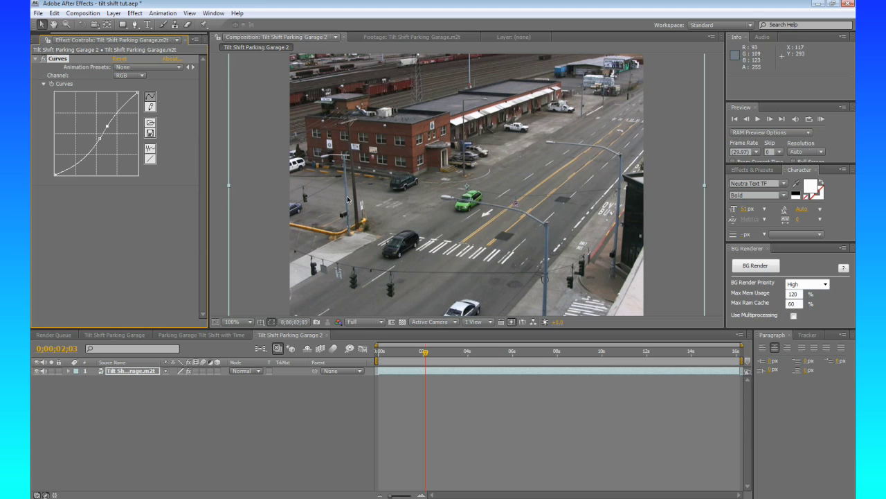
left_click(34, 42)
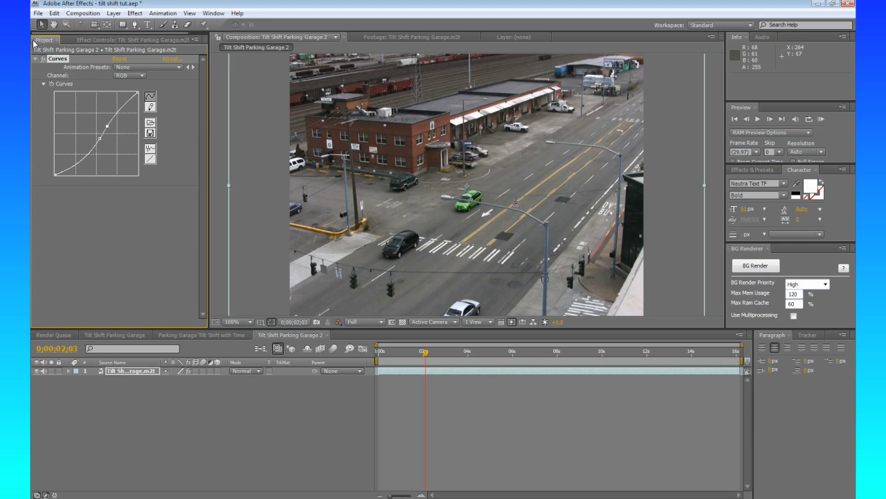
left_click(115, 397)
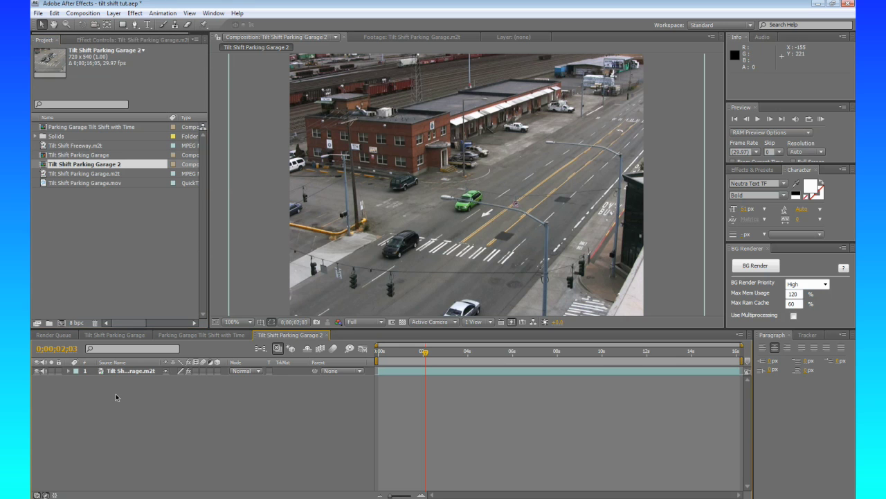
- Add a new Adjustment Layer above the footage and view the whole frame
left_click(115, 13)
mouse_move(137, 27)
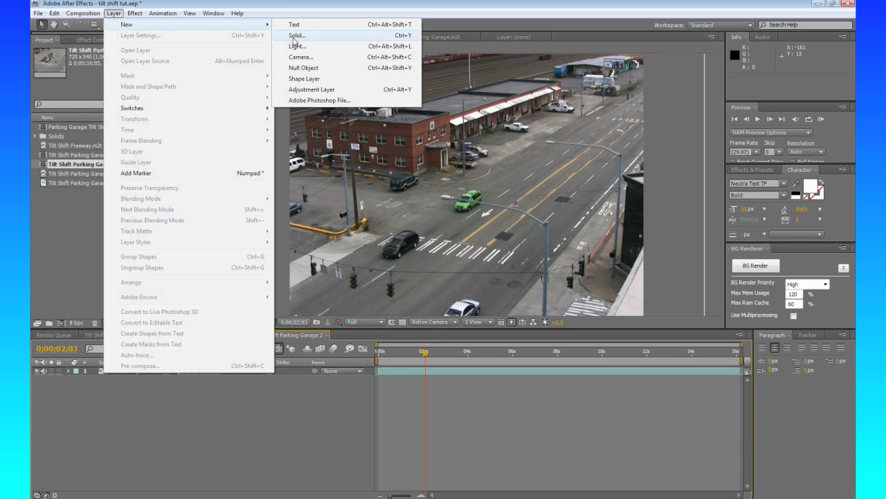
left_click(312, 90)
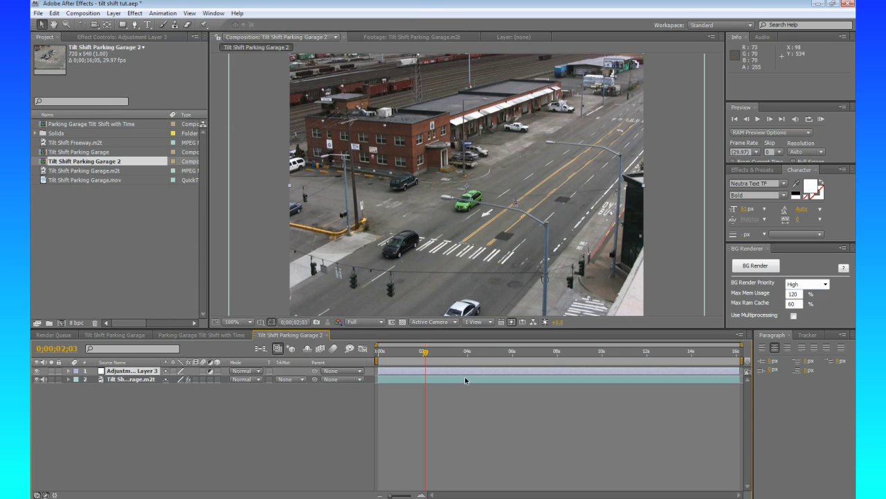
key("comma")
key("comma")
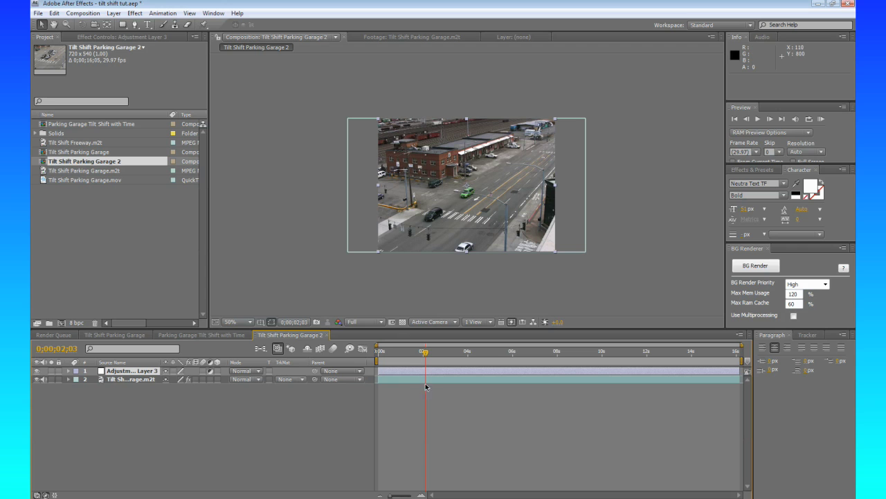
left_click(441, 239)
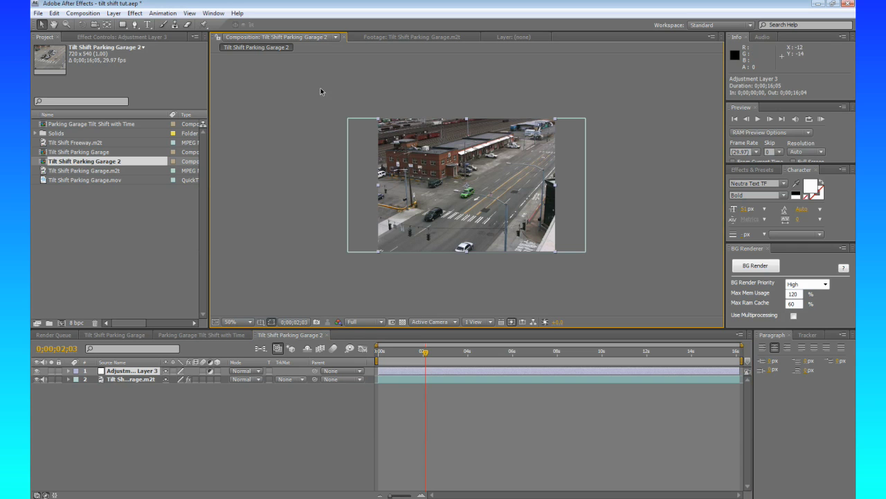
- Apply Lens Blur to the adjustment layer and widen it to 159%, past the frame edges
left_click(135, 14)
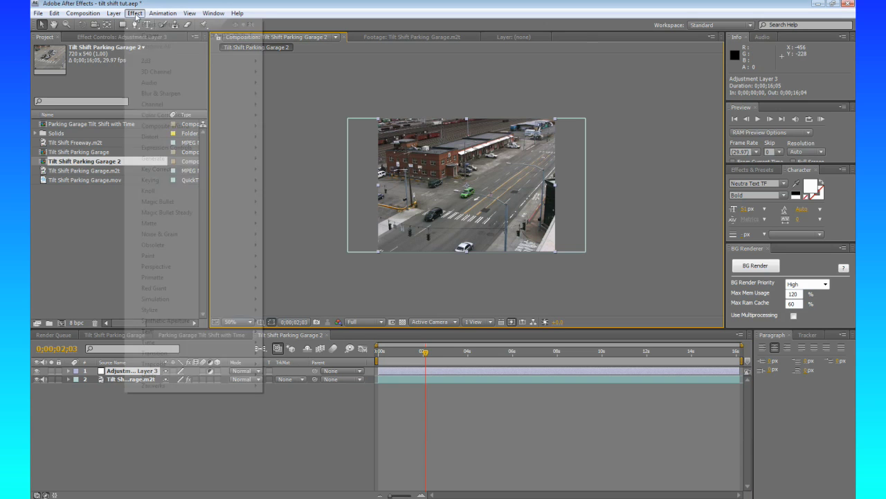
mouse_move(159, 94)
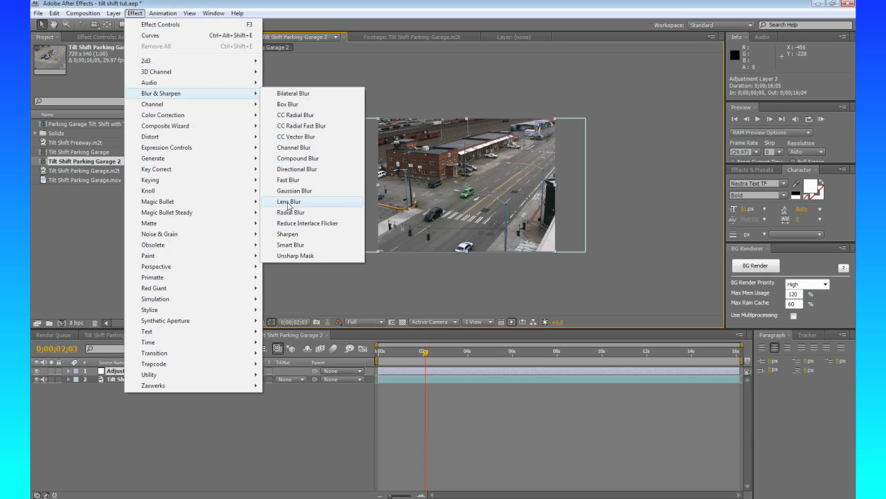
left_click(289, 202)
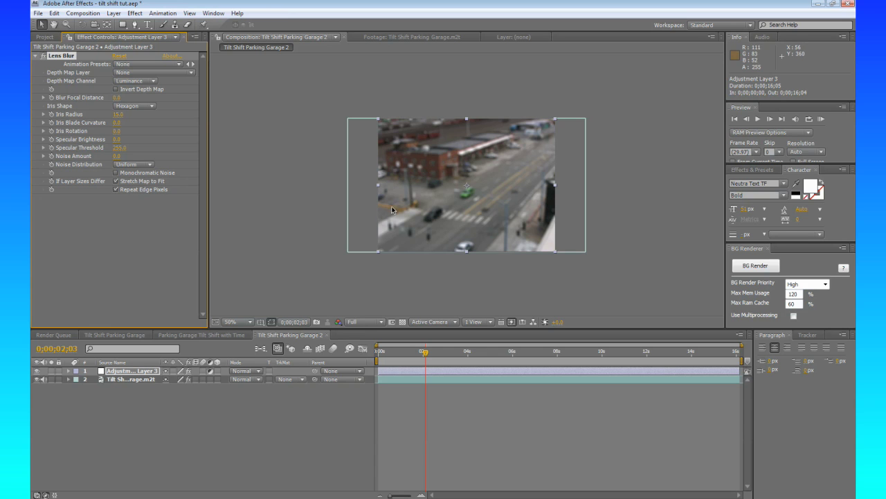
left_click_drag(378, 189, 325, 180)
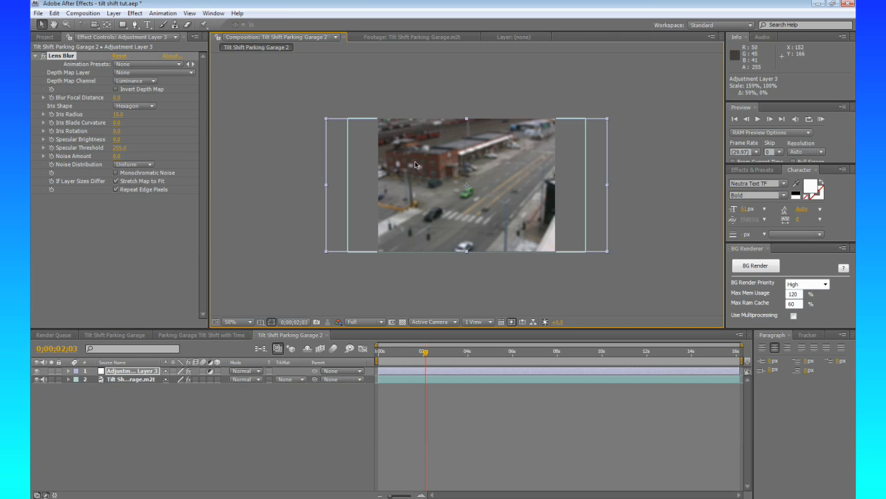
- Draw a rectangle mask on the adjustment layer and move the blurred band to the frame's bottom
left_click(124, 25)
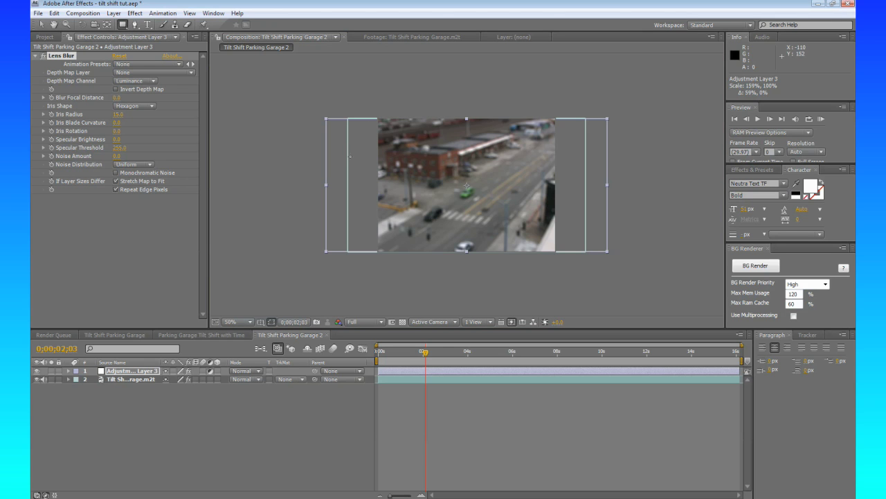
mouse_move(348, 155)
left_mouse_down()
mouse_move(540, 213)
mouse_move(574, 238)
left_mouse_up()
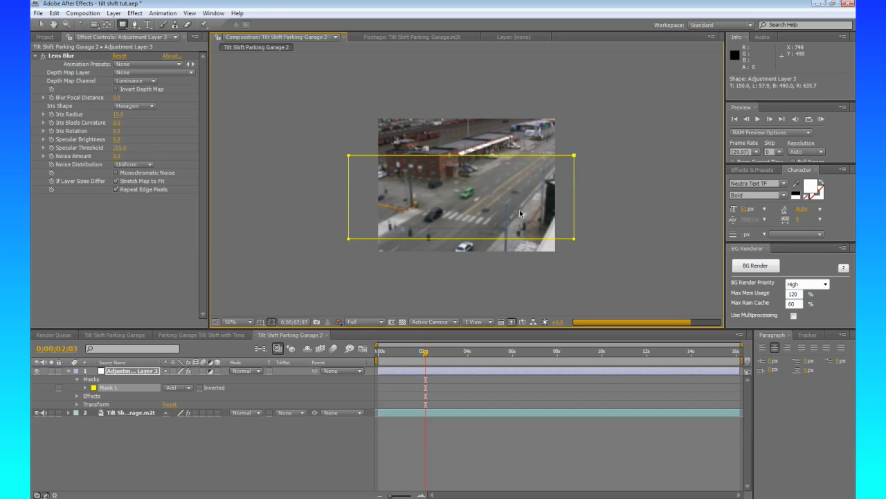
key("v")
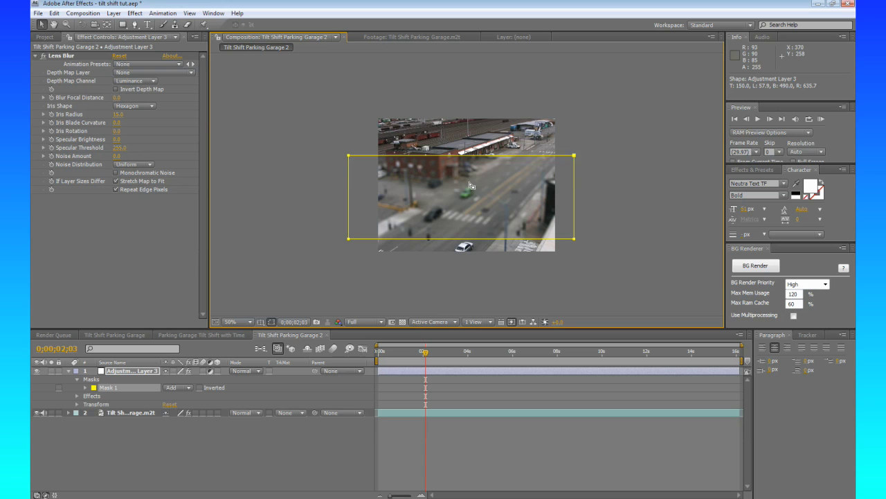
left_click(472, 207)
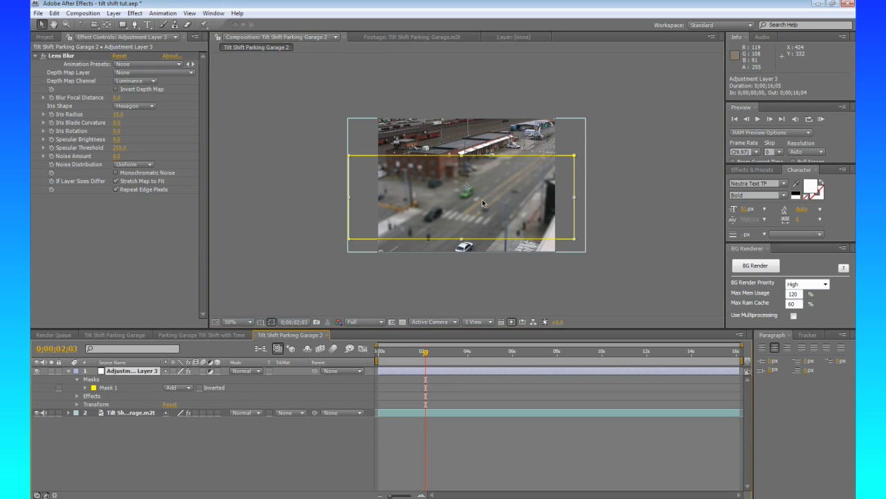
left_click_drag(483, 222, 486, 262)
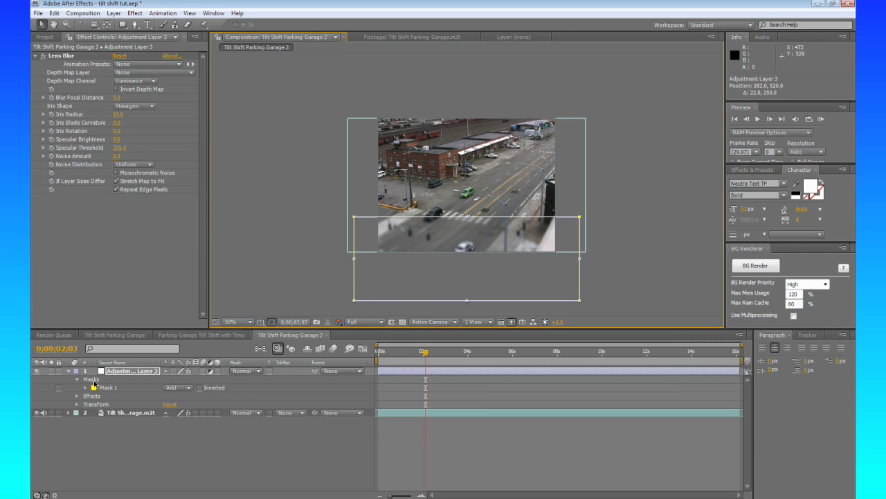
- Set Mask Feather to 150 pixels and inspect the soft blur edge up close
key("f")
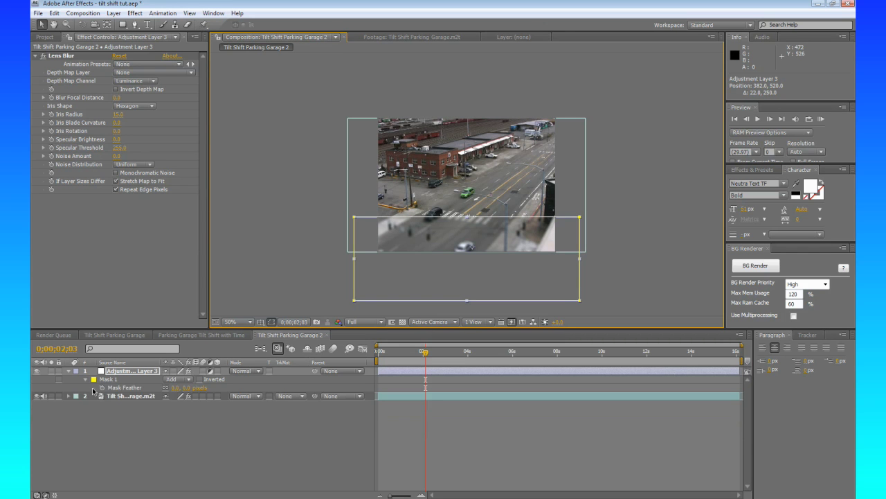
left_click(186, 388)
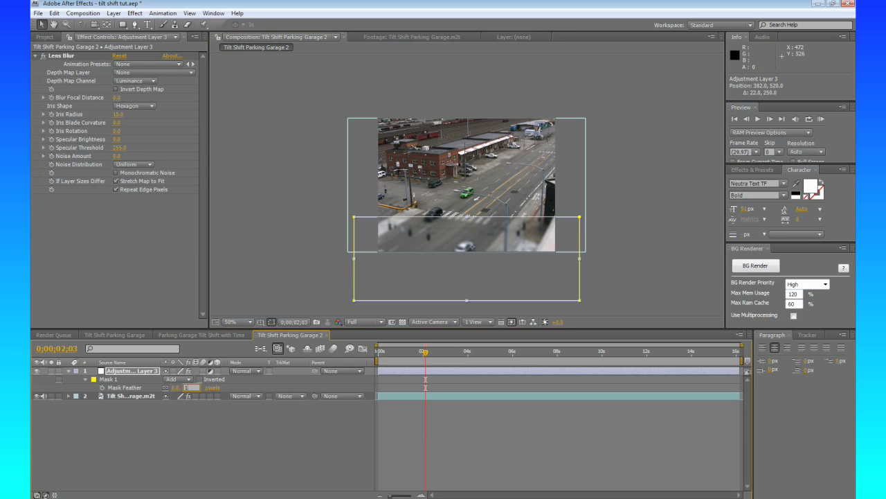
key("Return")
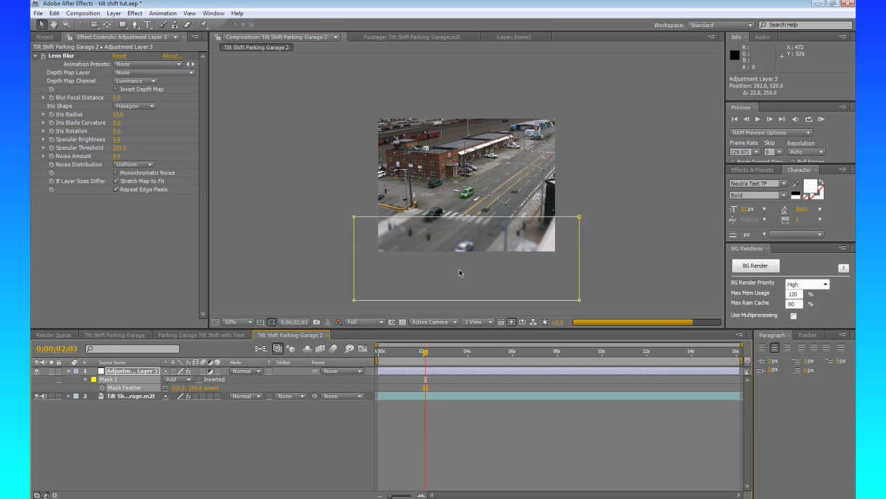
scroll(485, 248, "up", 1)
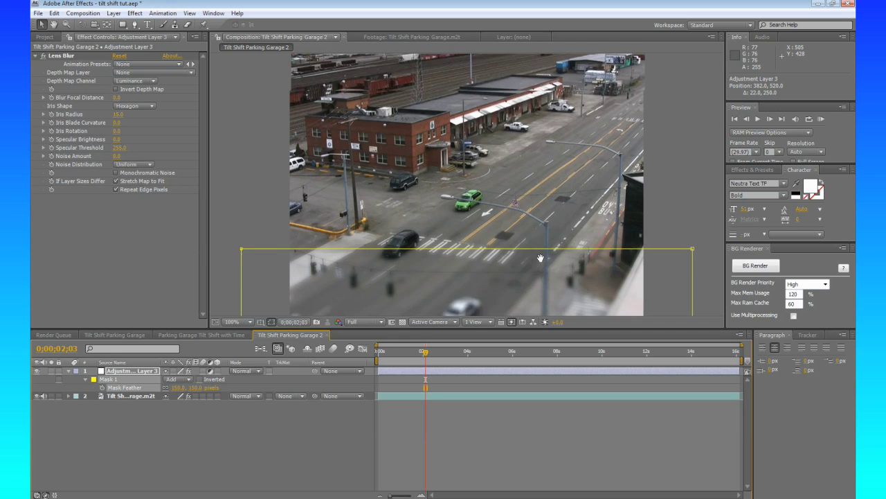
left_click_drag(538, 264, 552, 203)
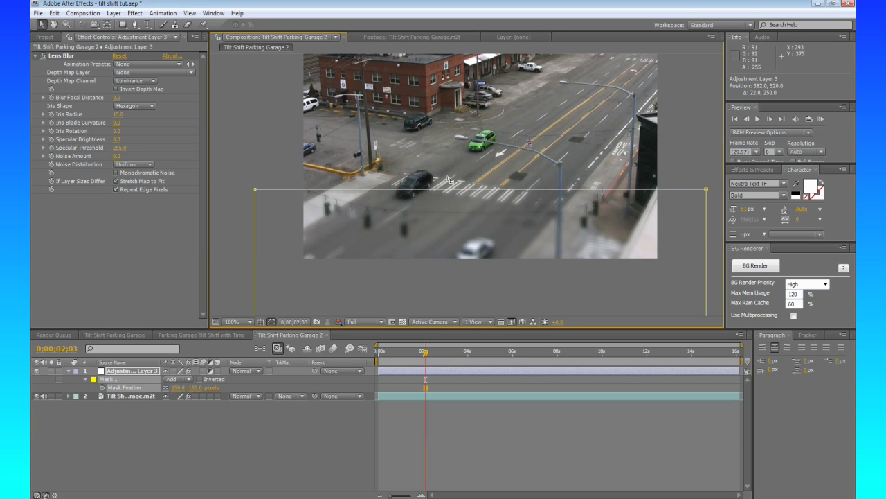
- Duplicate the blur layer, move the copy to the frame's top, and extend its mask's lower edge slightly
left_click(428, 372)
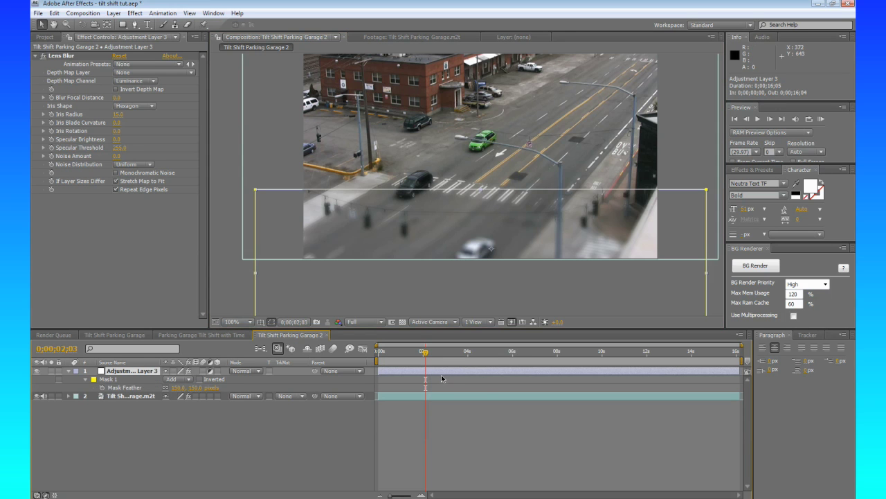
key("ctrl+d")
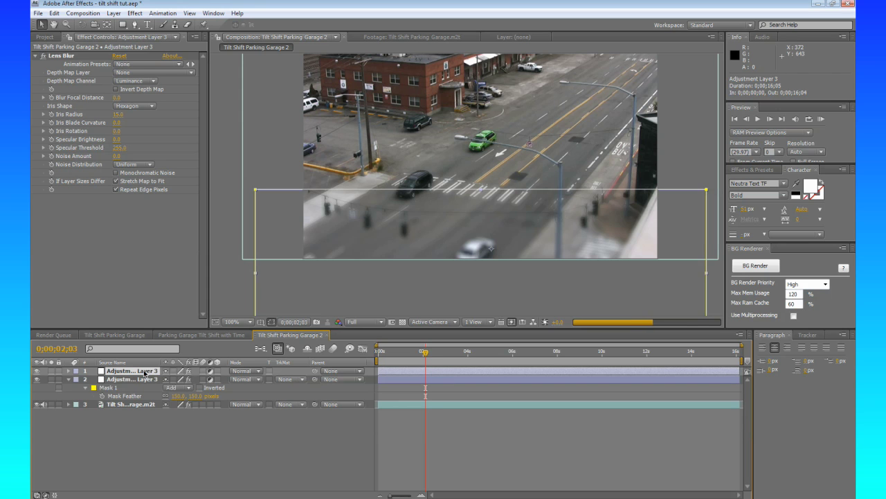
key("comma")
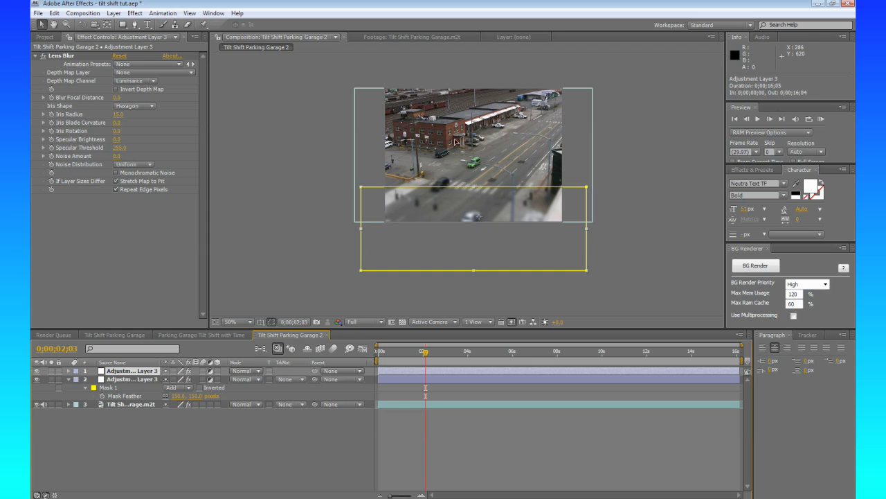
left_click_drag(456, 243, 455, 108)
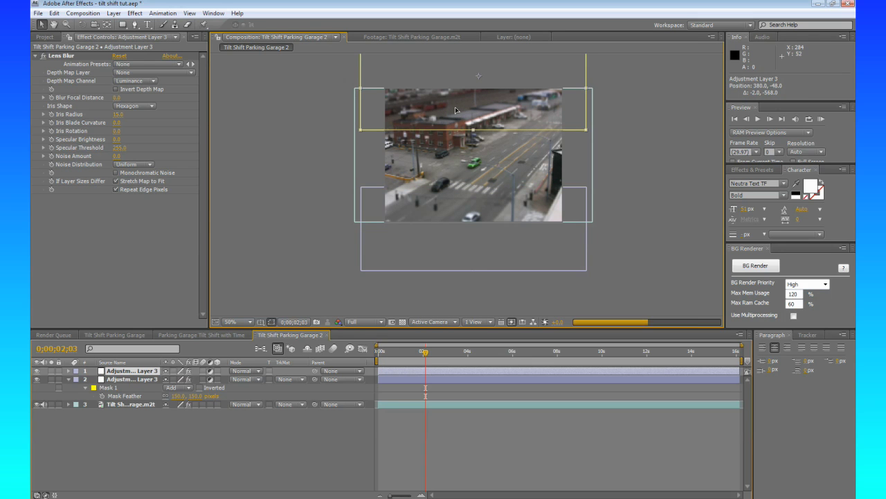
left_click(474, 138)
left_click_drag(475, 144, 475, 150)
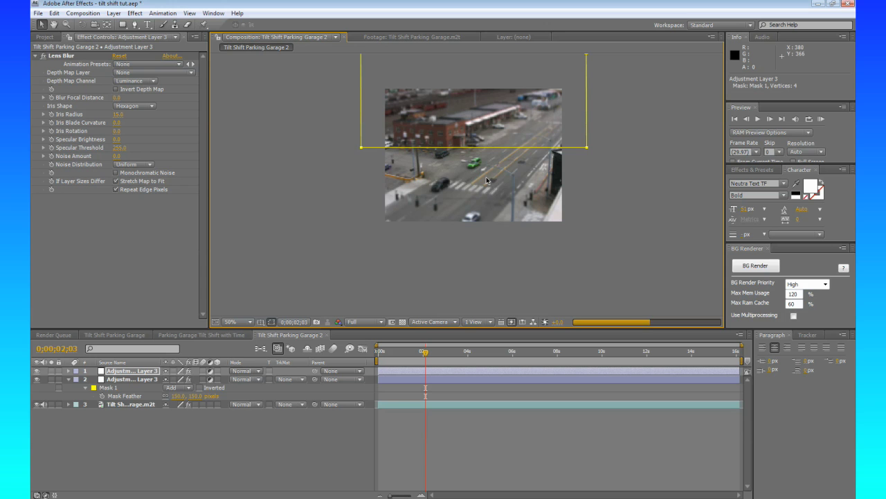
scroll(467, 186, "up", 2)
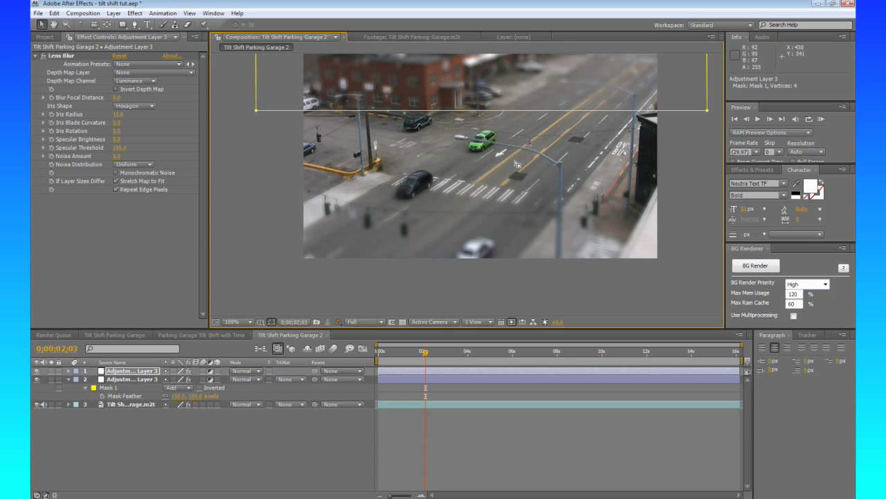
scroll(520, 159, "down", 3)
scroll(521, 160, "up", 1)
scroll(463, 180, "up", 1)
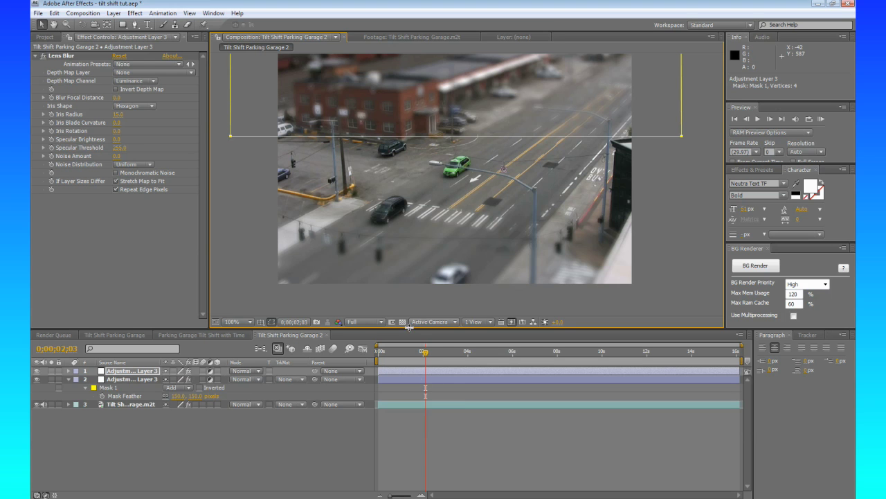
key("comma")
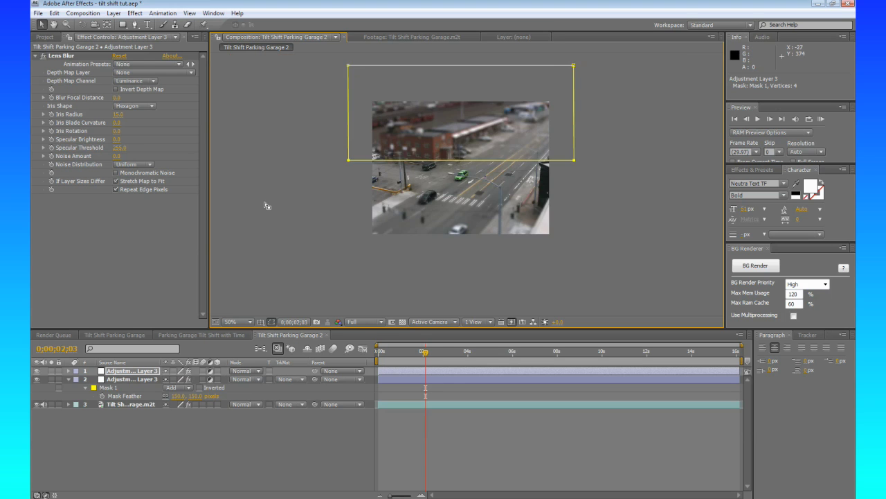
mouse_move(499, 180)
left_mouse_down()
mouse_move(460, 199)
mouse_move(484, 187)
left_mouse_up()
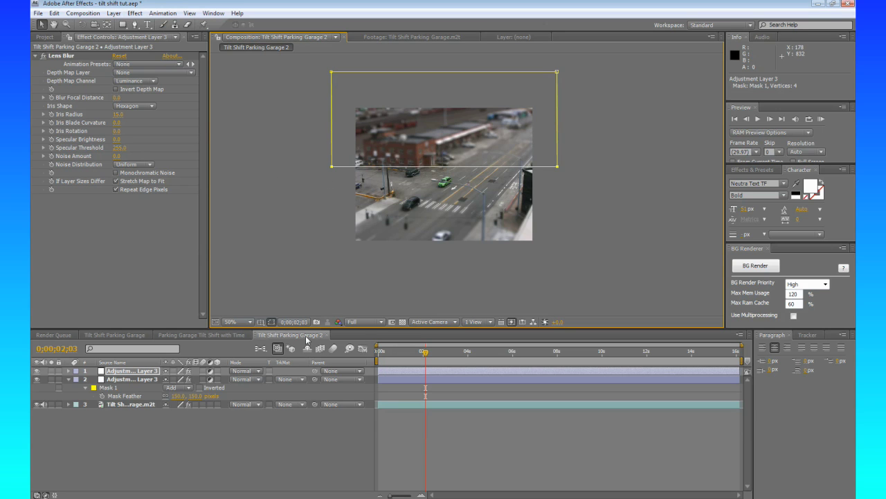
- Send Tilt Shift Parking Garage 2 to the Render Queue, declining a rename to 'Tilt Shift Parking Garage.mov'
left_click(82, 13)
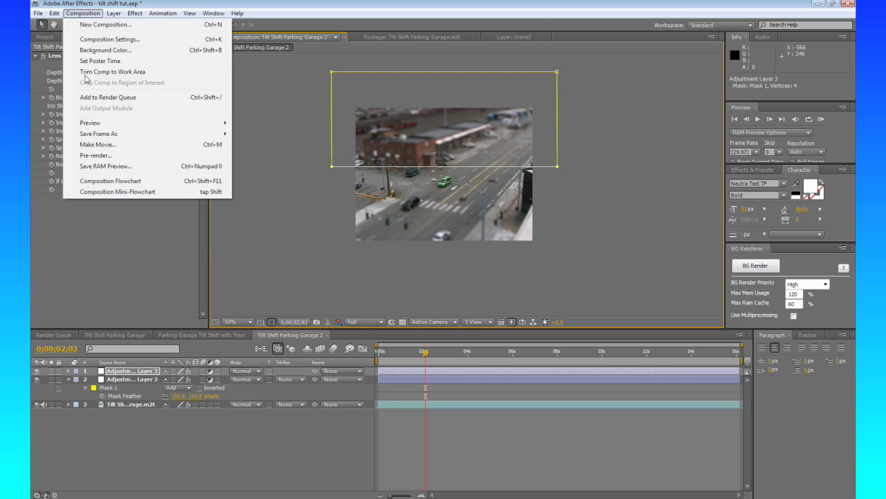
left_click(93, 144)
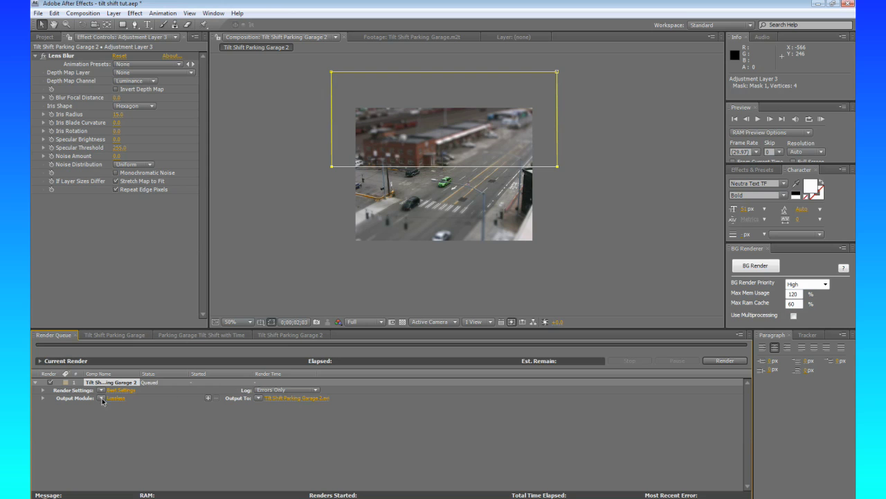
left_click(303, 399)
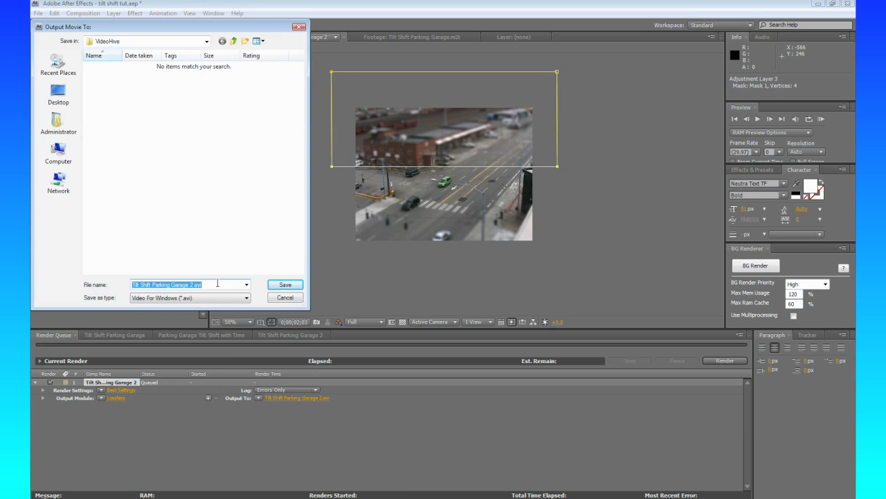
type("Tilt")
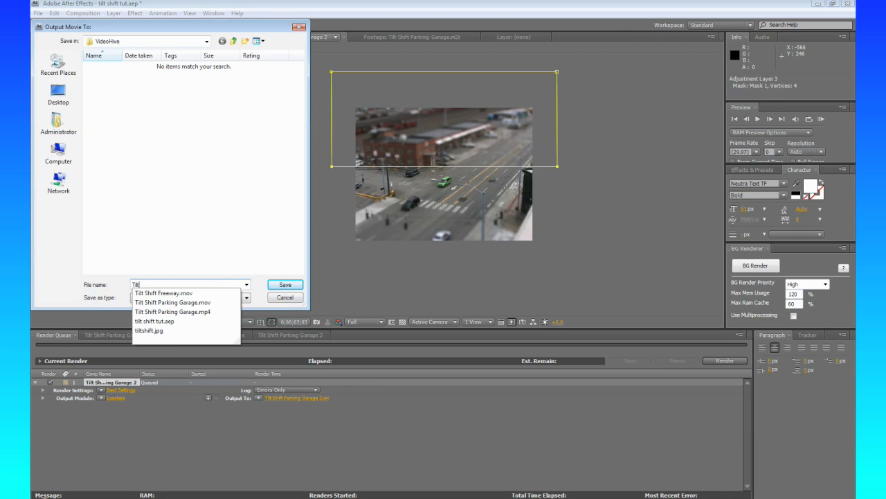
type(" Shift par")
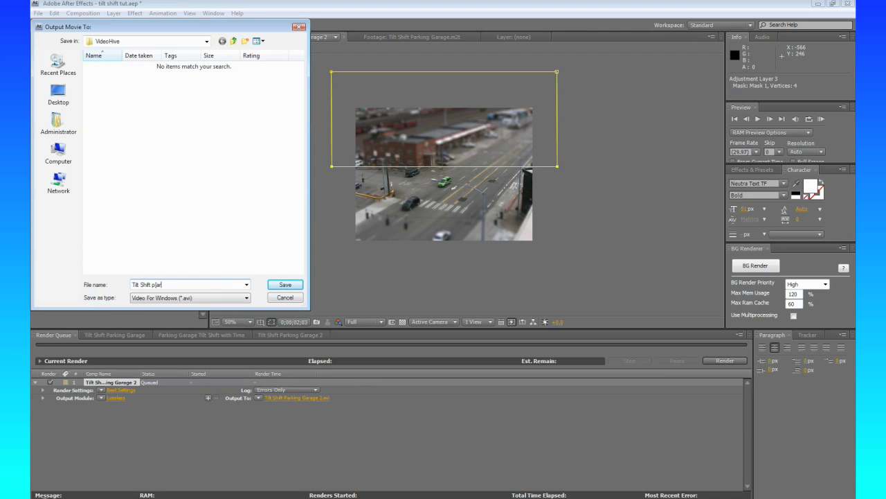
key("BackSpace")
type("P")
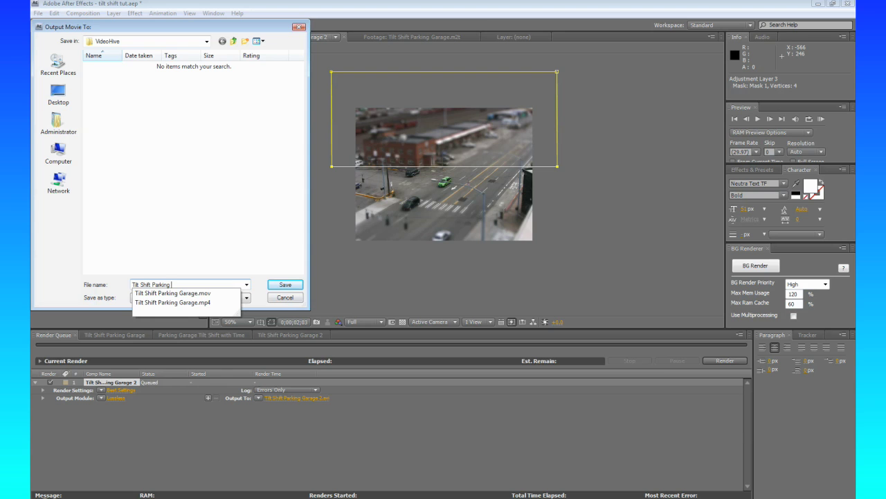
type("arking")
key("Down")
key("Return")
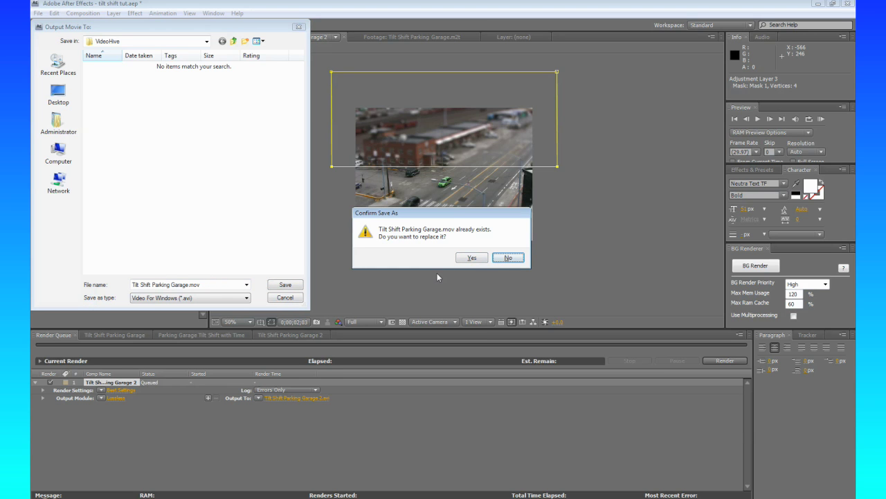
left_click(509, 257)
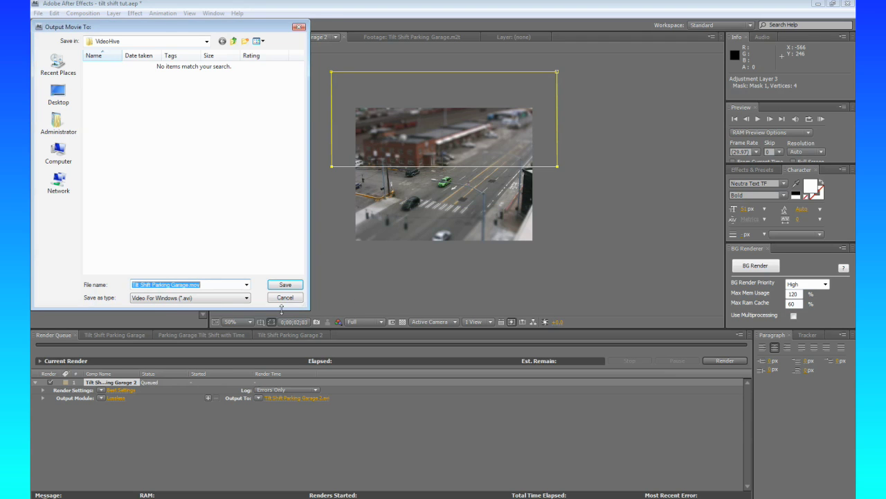
left_click(284, 298)
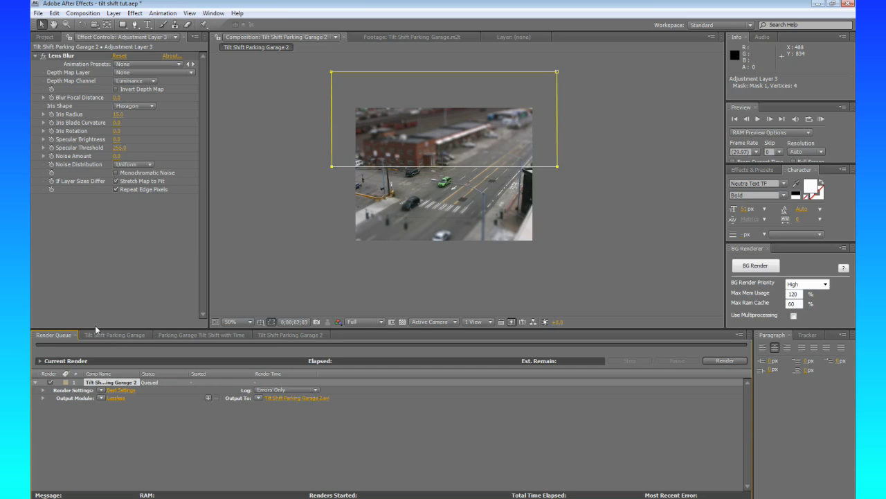
- Drag the rendered Tilt Shift Parking Garage.mov onto the new-composition button to create Tilt Shift Parking Garage 3
left_click(44, 37)
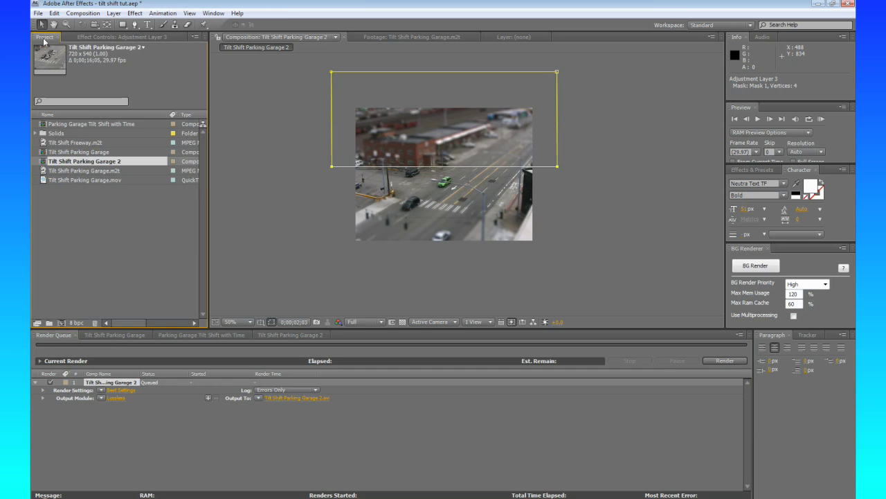
left_click(75, 182)
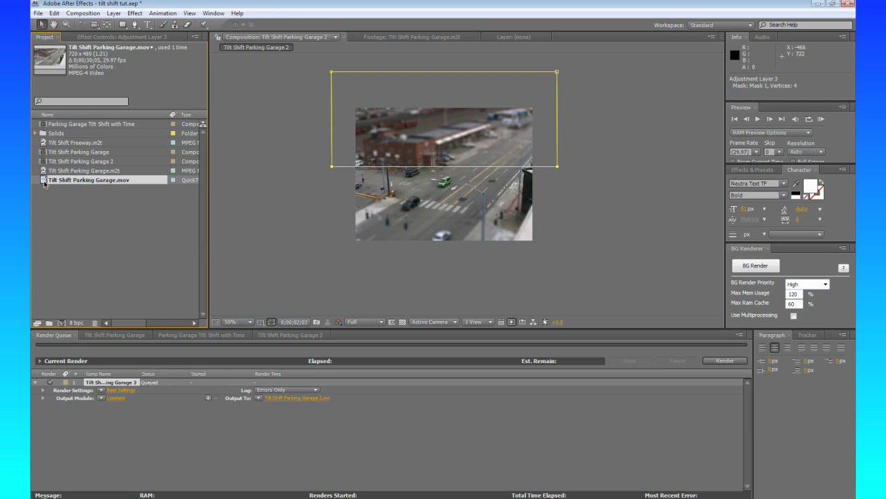
left_click_drag(43, 183, 65, 201)
left_click_drag(81, 278, 63, 325)
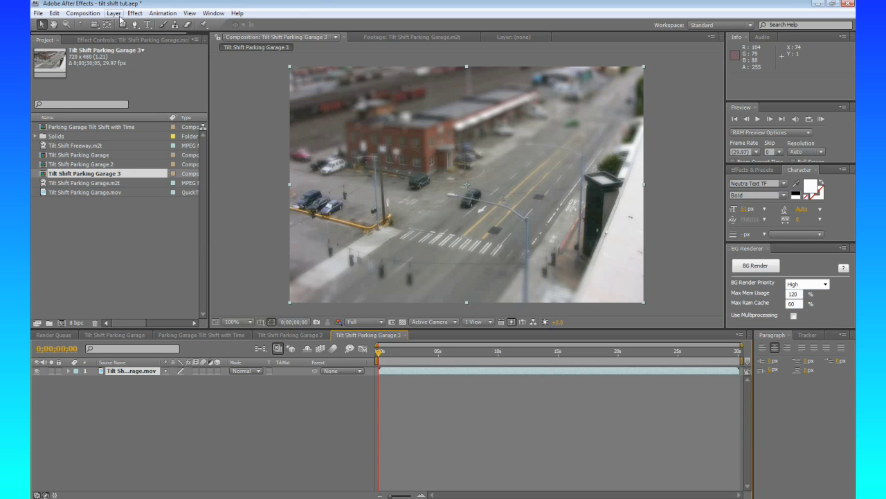
- Apply Effect > Time > Posterize Time to the clip and check the composition's frame rate
left_click(161, 14)
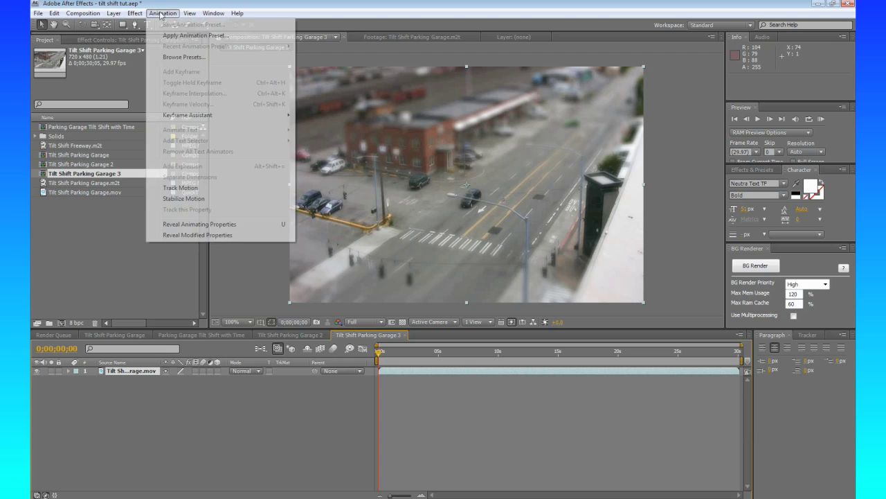
mouse_move(136, 14)
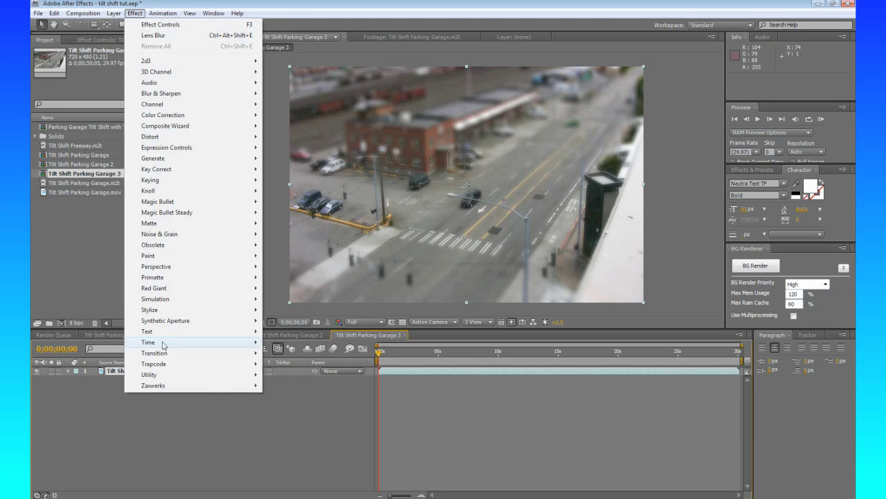
mouse_move(164, 342)
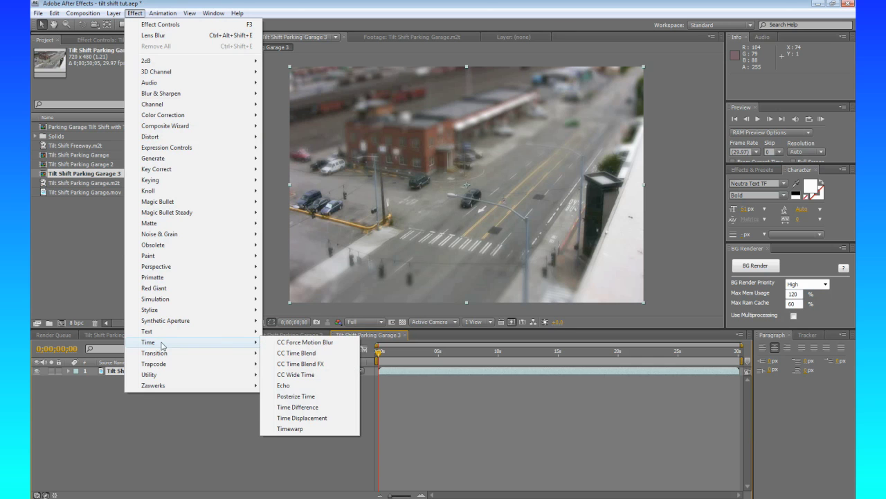
left_click(302, 399)
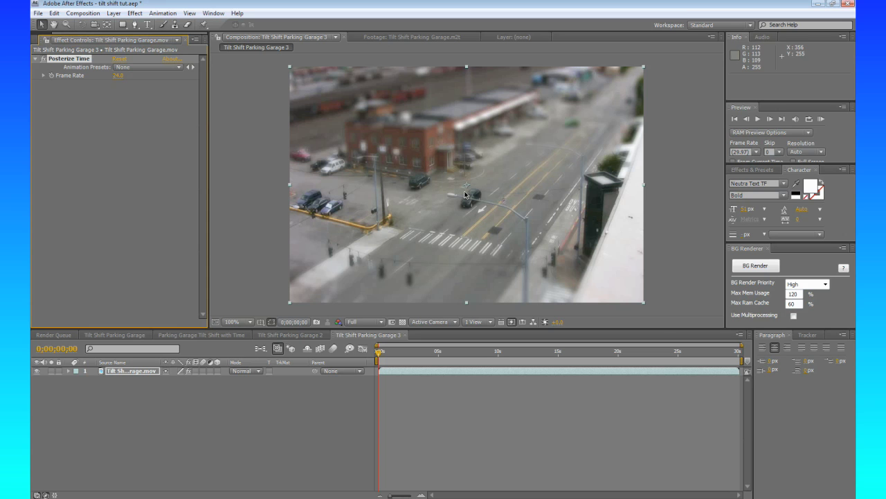
key("ctrl+k")
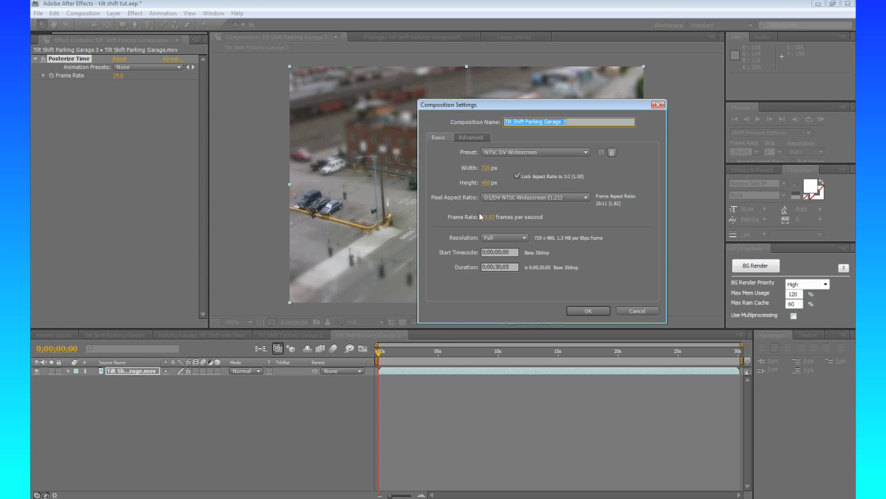
left_click(635, 311)
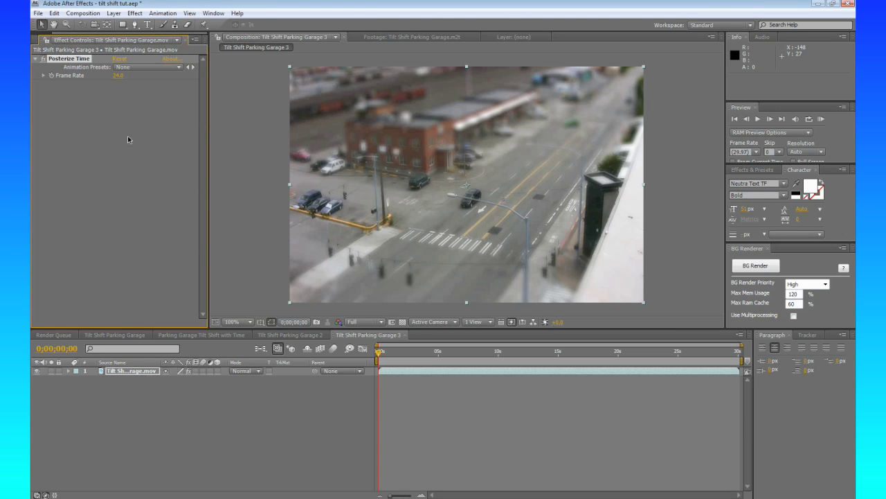
- Set the Posterize Time frame rate to 8 and RAM-preview the choppy result
left_click(118, 76)
type("8")
key("Return")
key("KP_0")
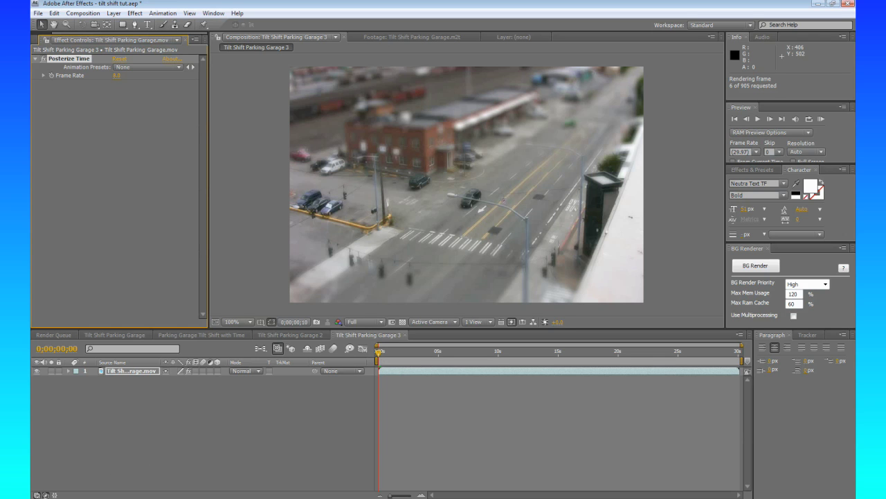
- Play the 'Parking Garage Tilt Shift with Time' movie in QuickTime Player
key("alt+Tab")
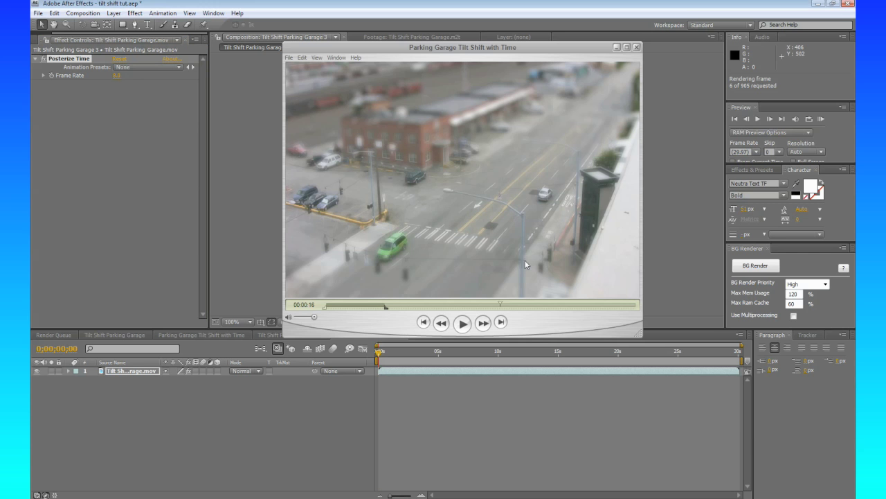
left_click(463, 322)
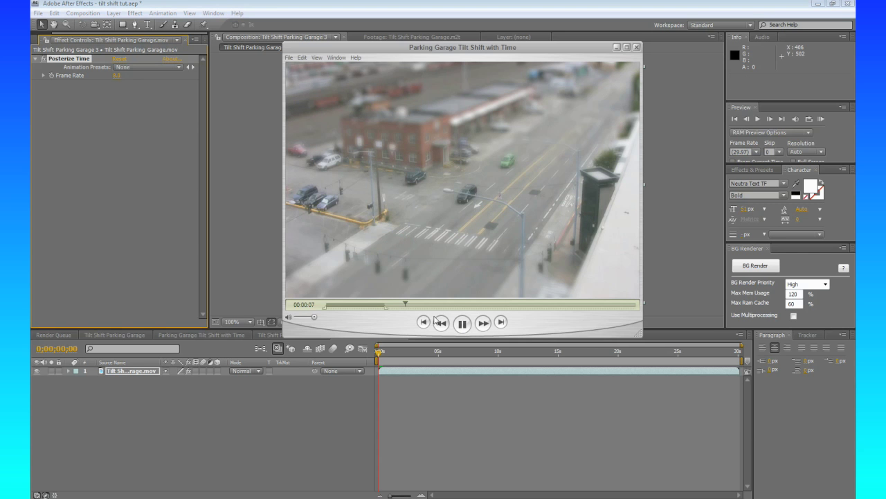